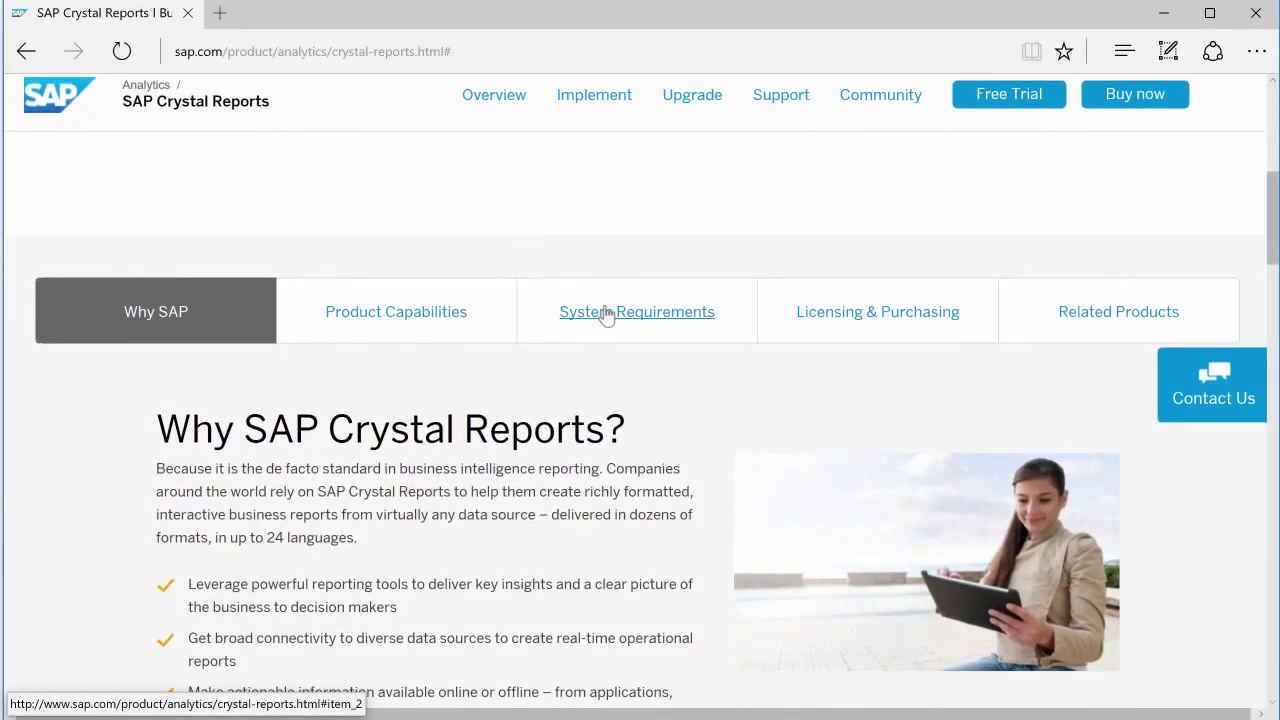
# Step: Review the Crystal Reports 2016 system requirements: languages, hardware, operating systems and data sources
pyautogui.click(606, 311)
pyautogui.scroll(-3, 865, 341)
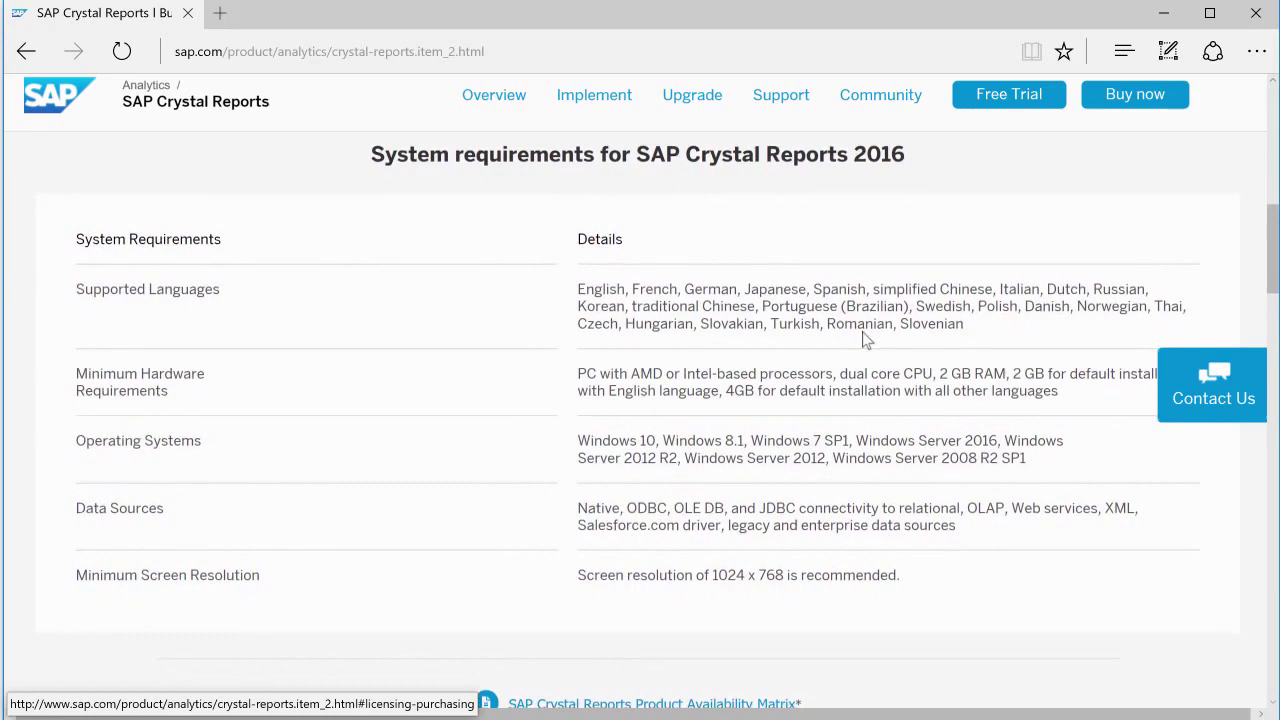
pyautogui.scroll(-1, 865, 341)
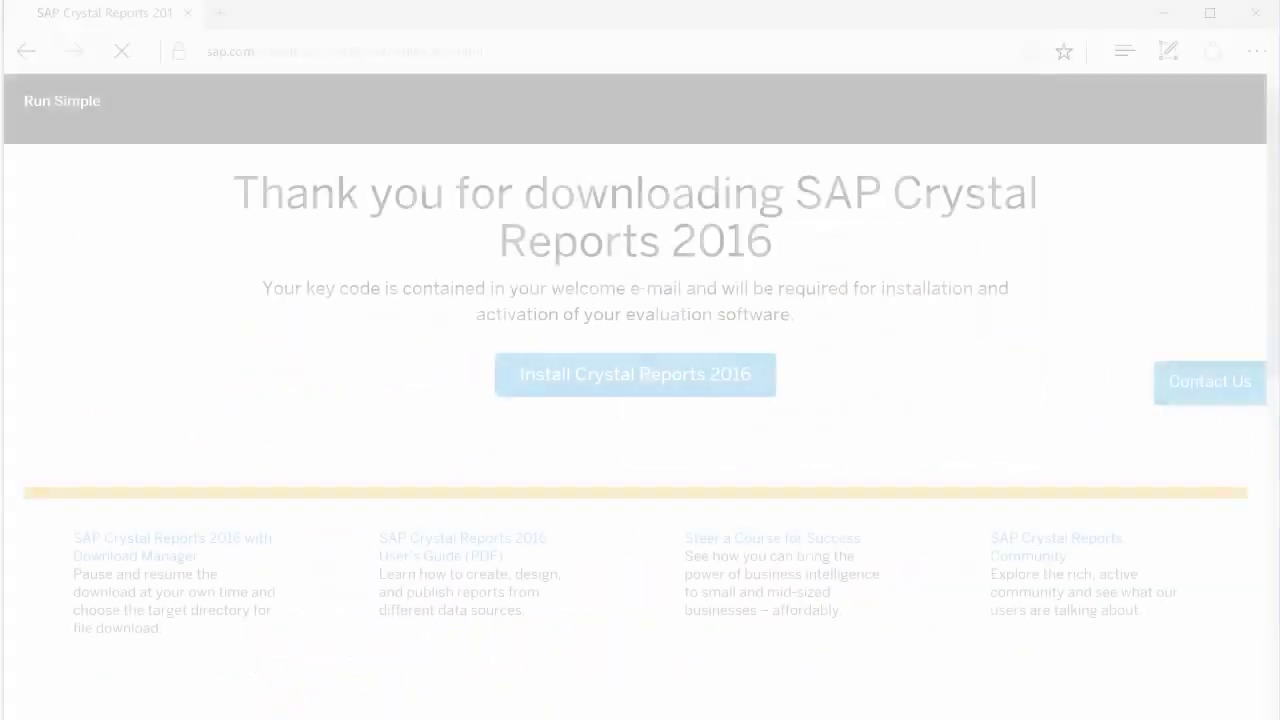
# Step: Download and save the 781 MB crystal_reports_2016_sp03_51051287.zip installer
pyautogui.click(680, 380)
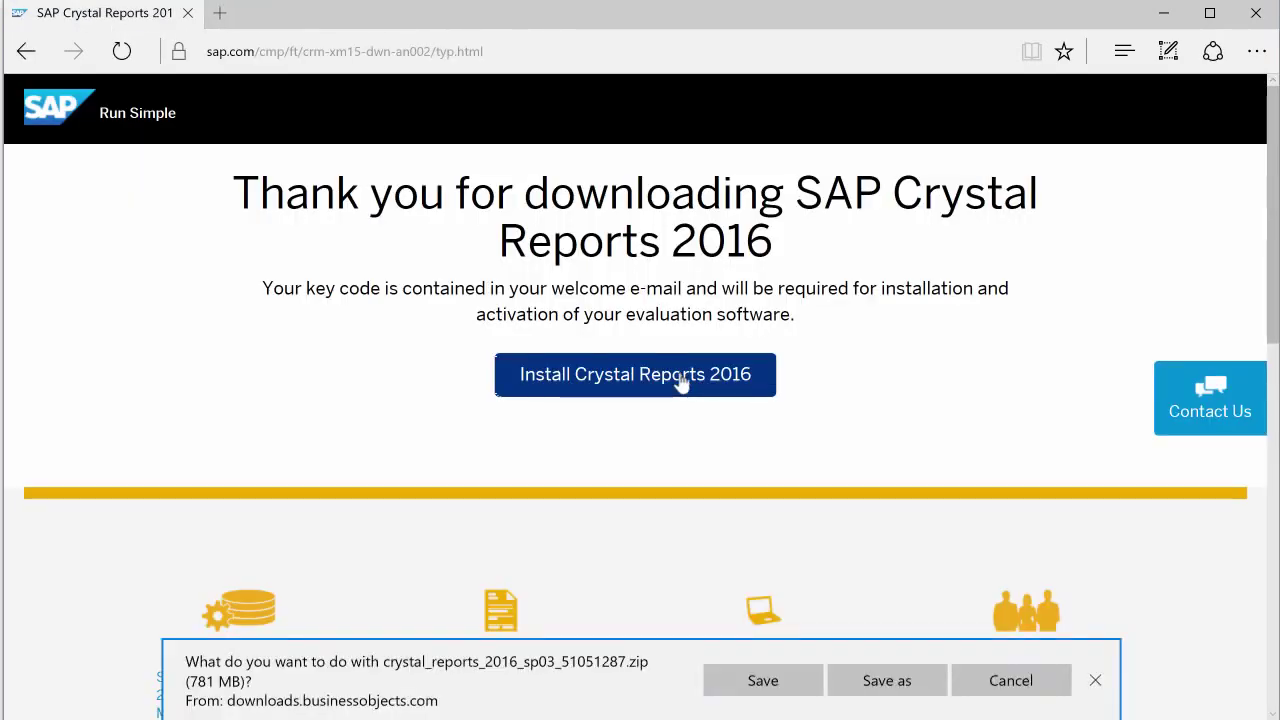
pyautogui.click(803, 681)
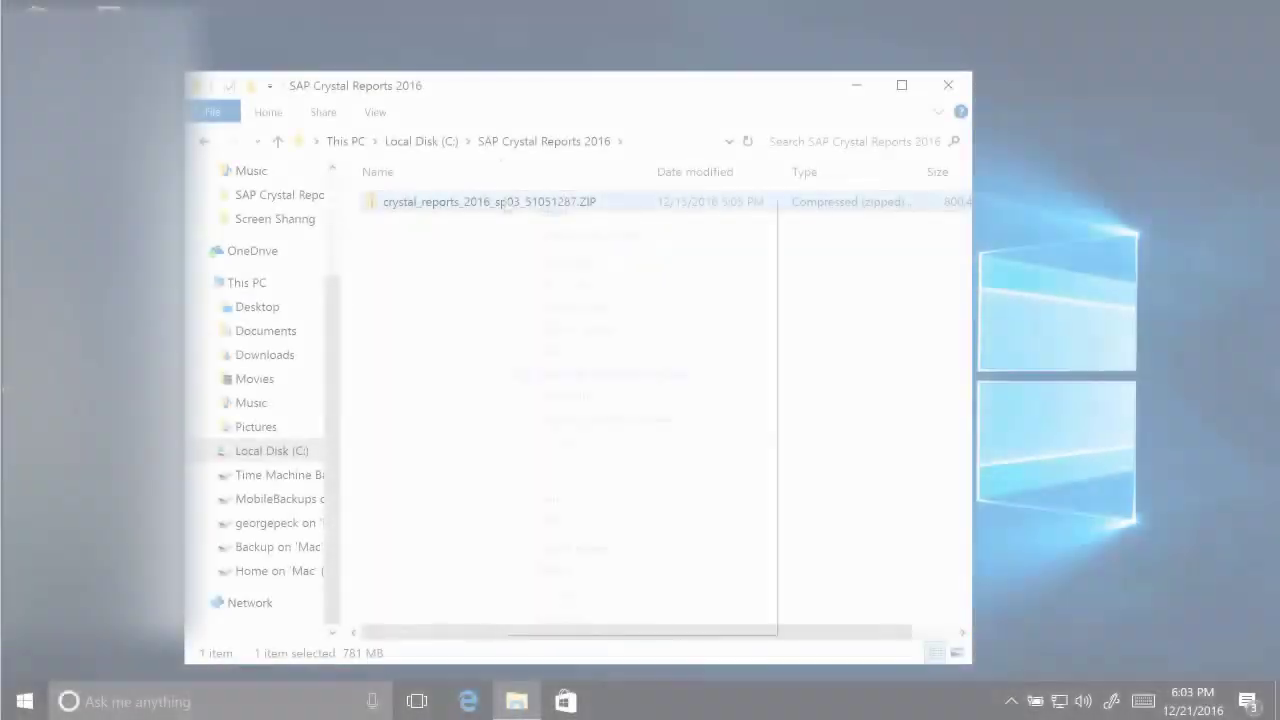
# Step: Extract the downloaded Crystal Reports zip into its suggested folder
pyautogui.rightClick(506, 200)
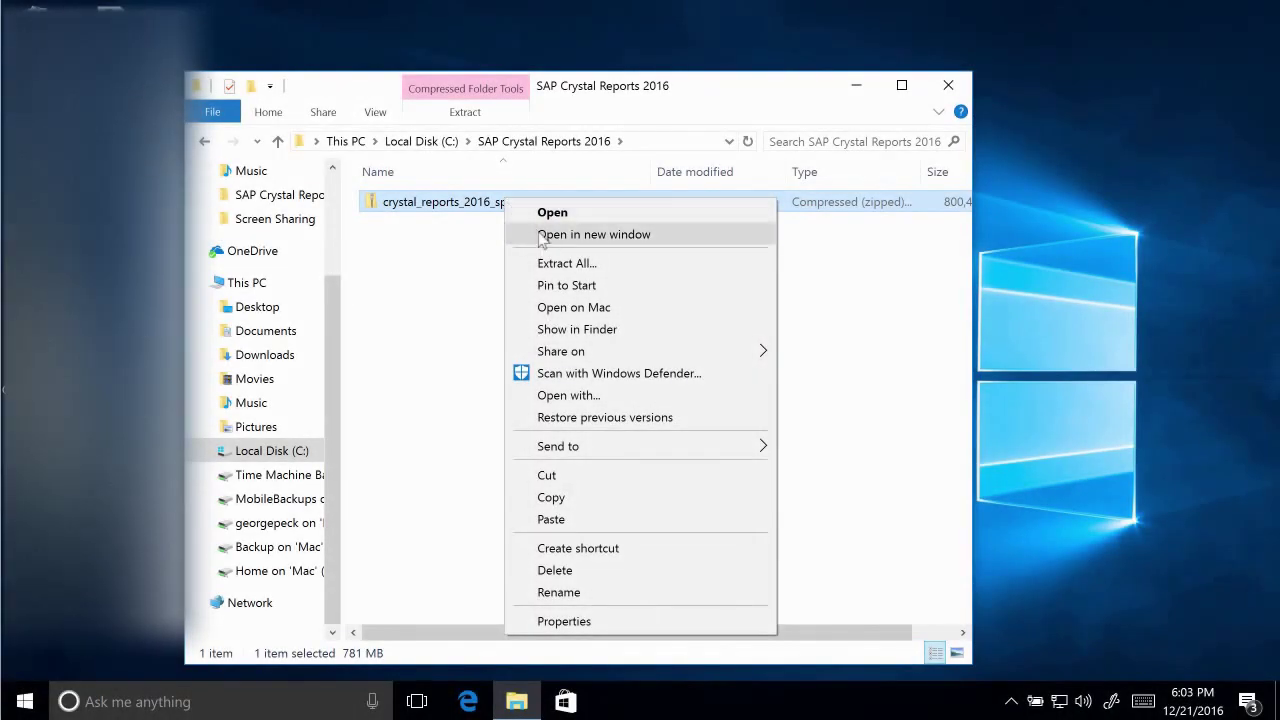
pyautogui.click(549, 264)
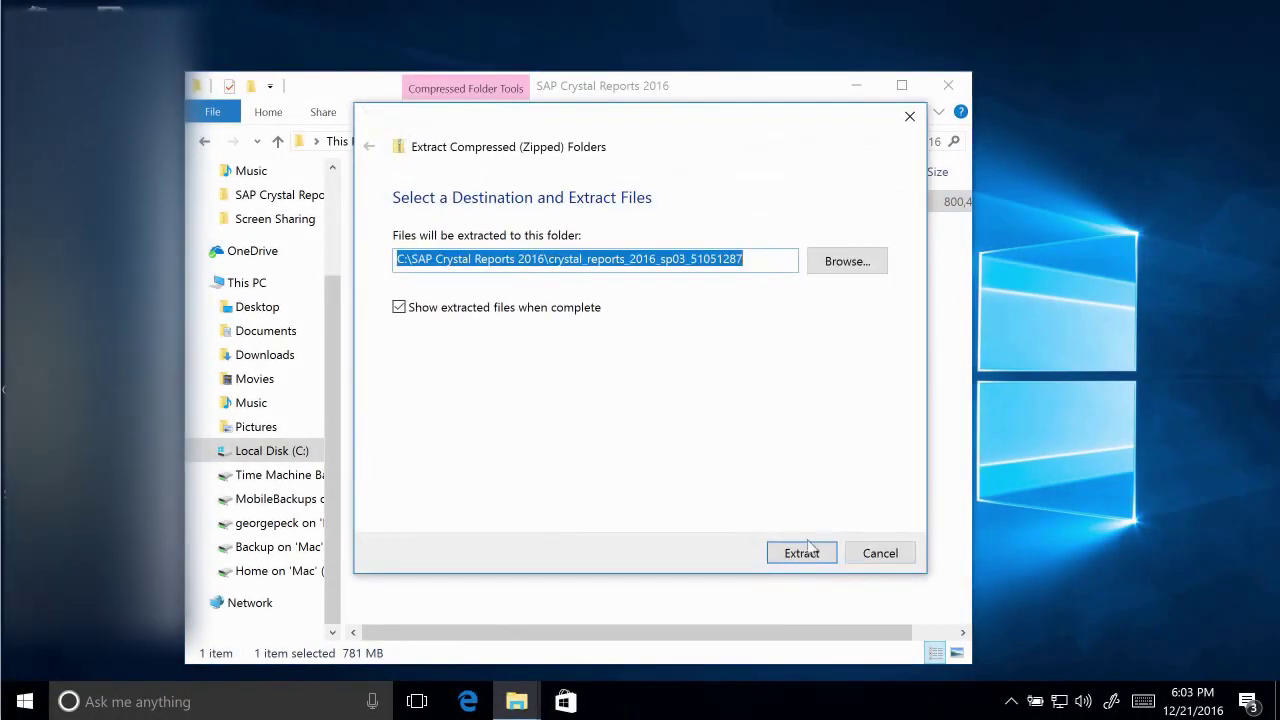
pyautogui.click(802, 557)
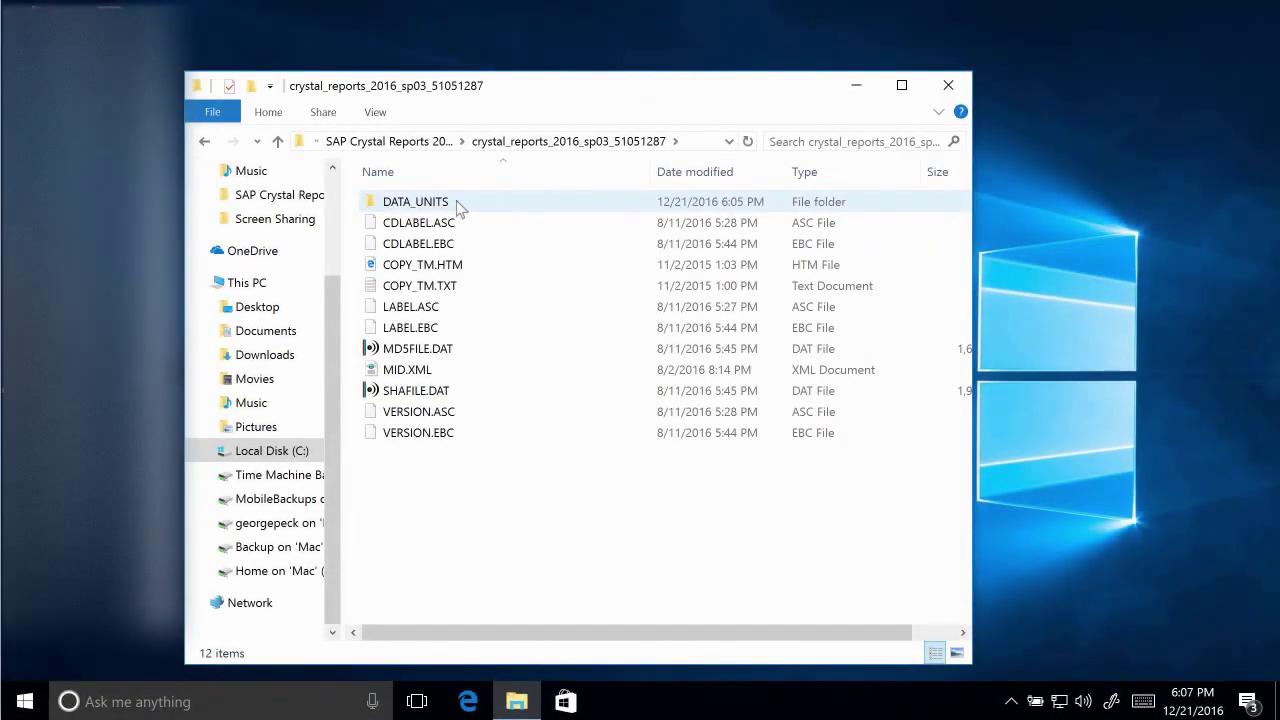
# Step: Run setup.exe from DATA_UNITS\CrystalReports as administrator, approving the prompt
pyautogui.doubleClick(442, 204)
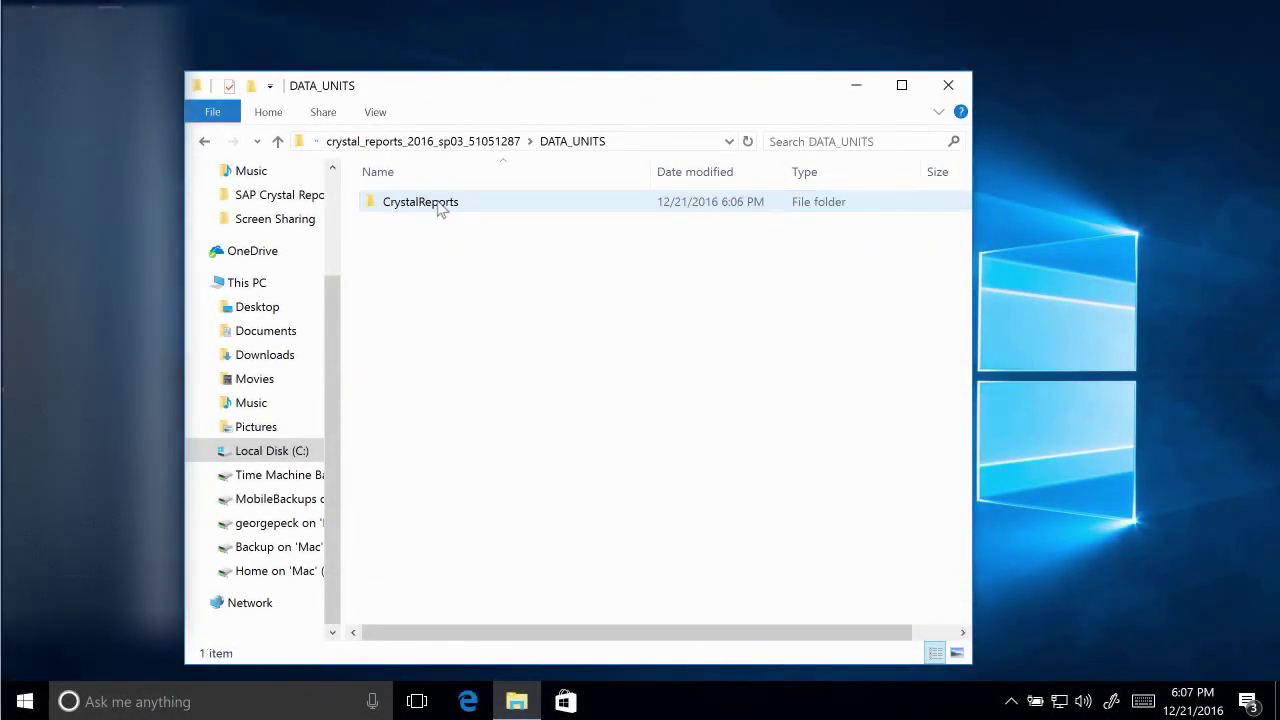
pyautogui.doubleClick(442, 204)
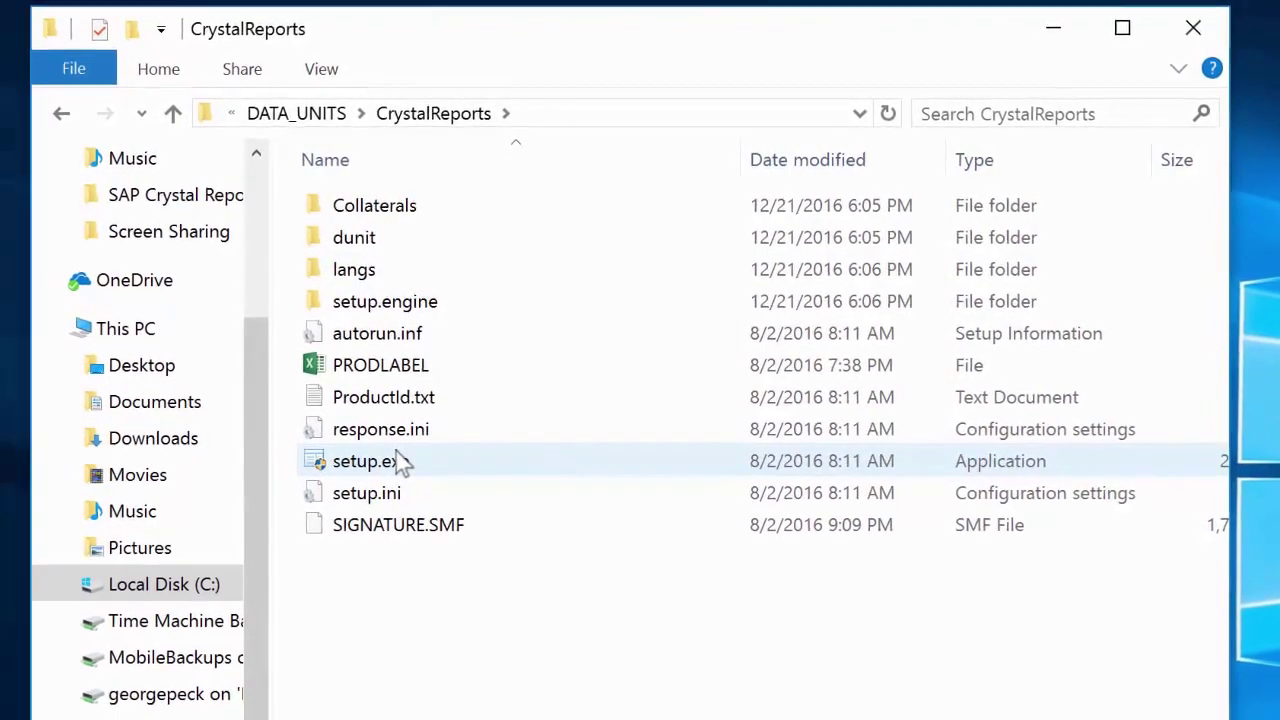
pyautogui.rightClick(398, 463)
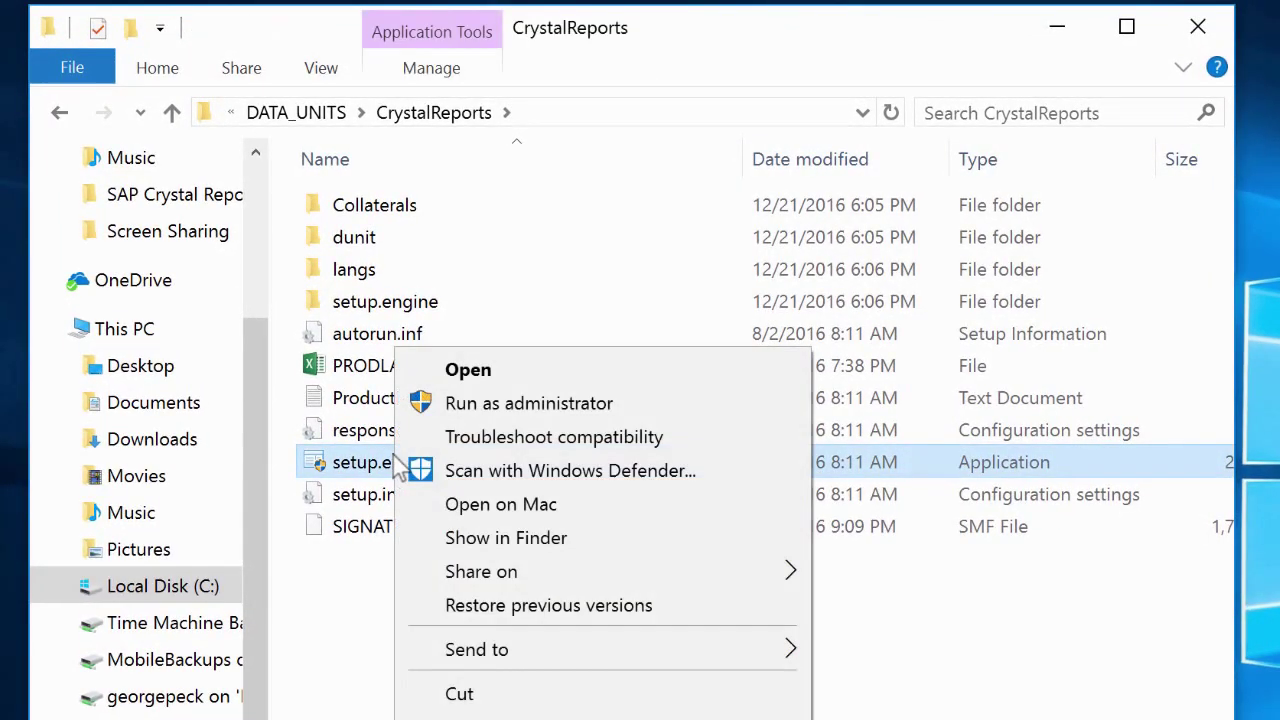
pyautogui.click(517, 407)
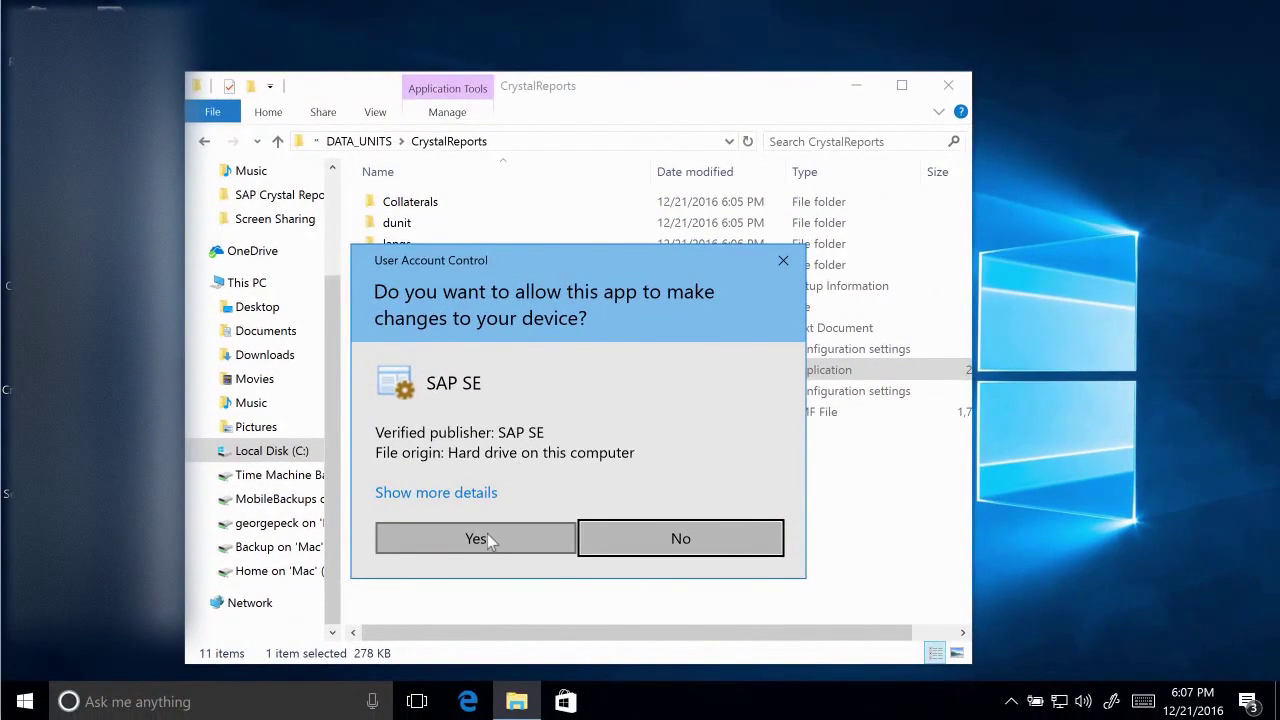
pyautogui.click(485, 552)
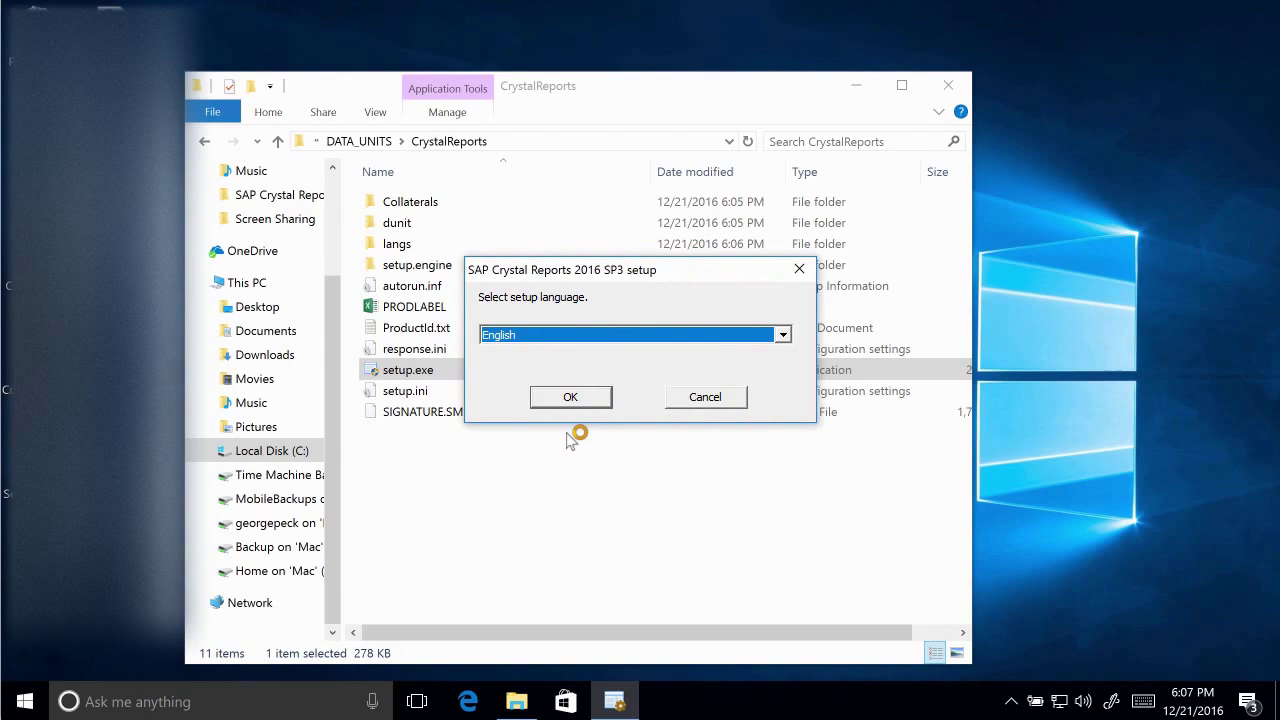
# Step: Confirm English, pass the prerequisite check, and keep the default destination folder
pyautogui.click(569, 398)
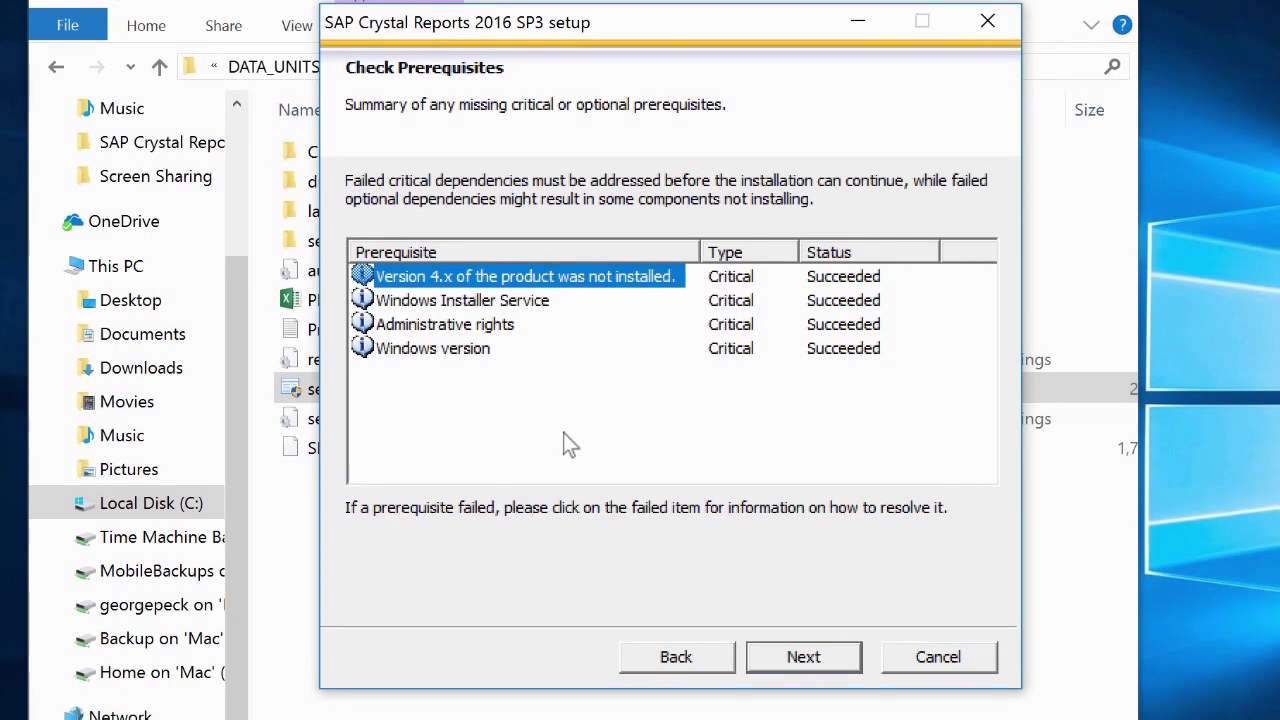
pyautogui.click(762, 656)
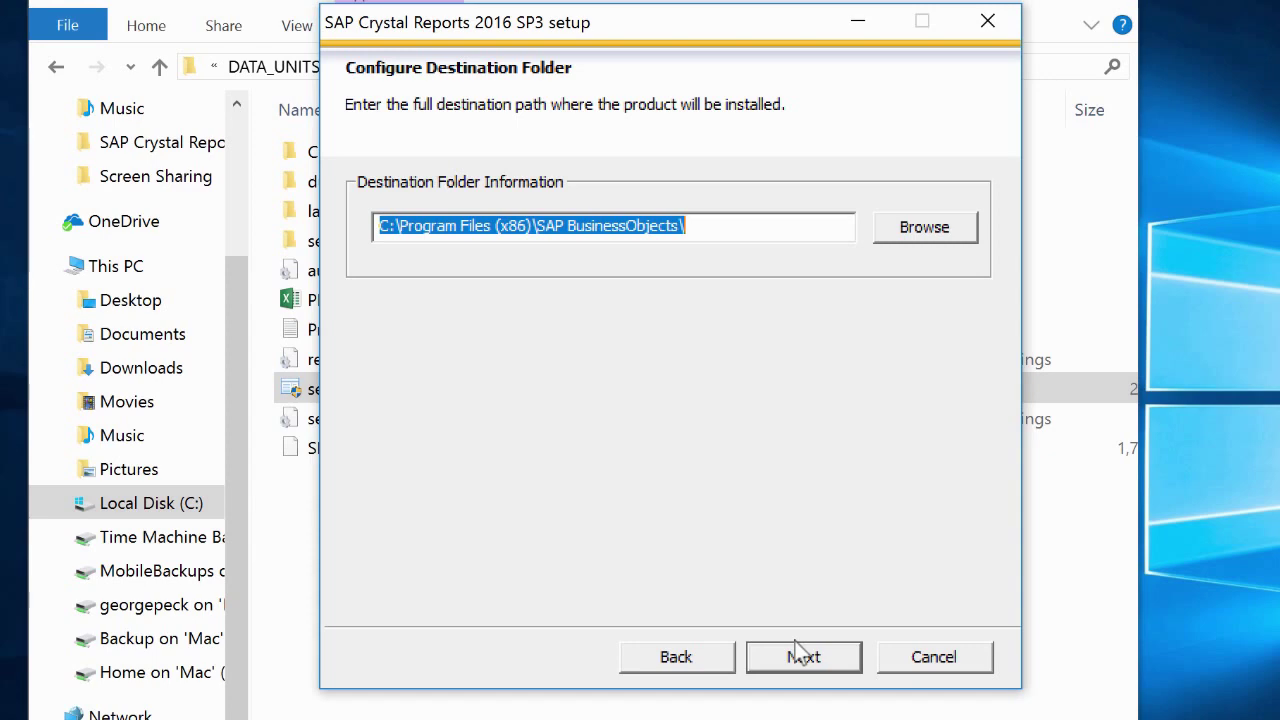
pyautogui.click(797, 650)
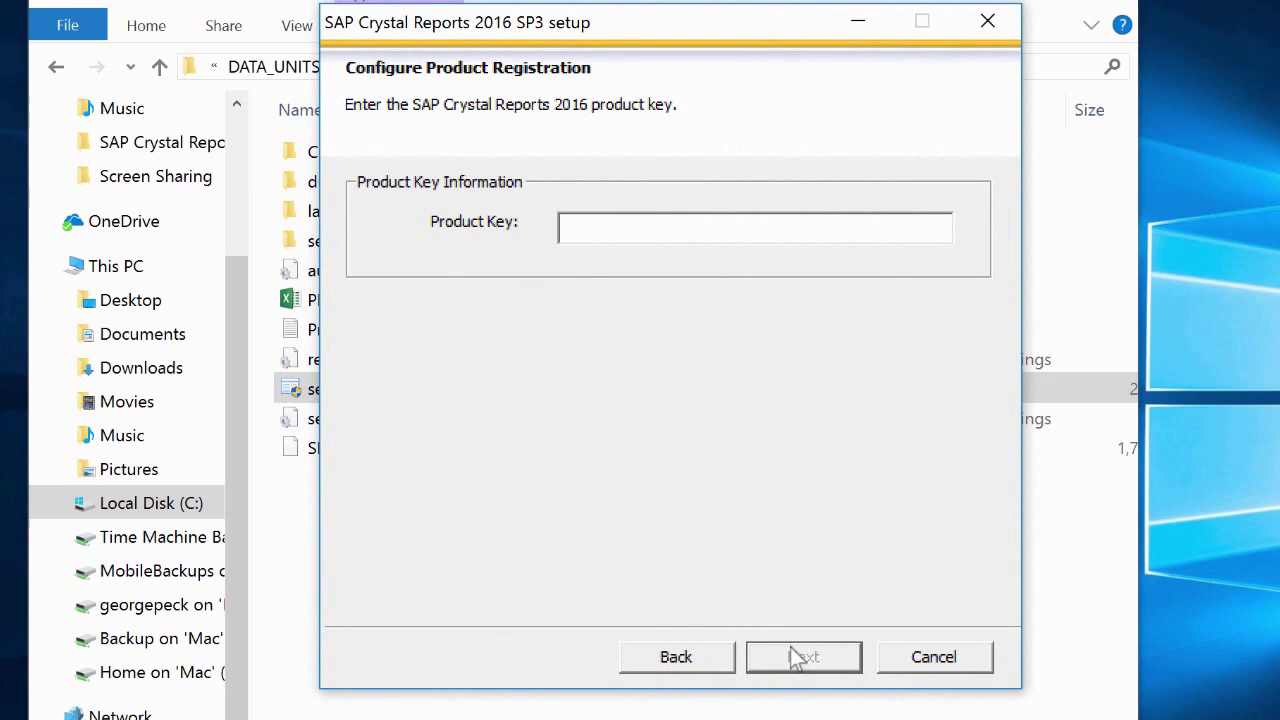
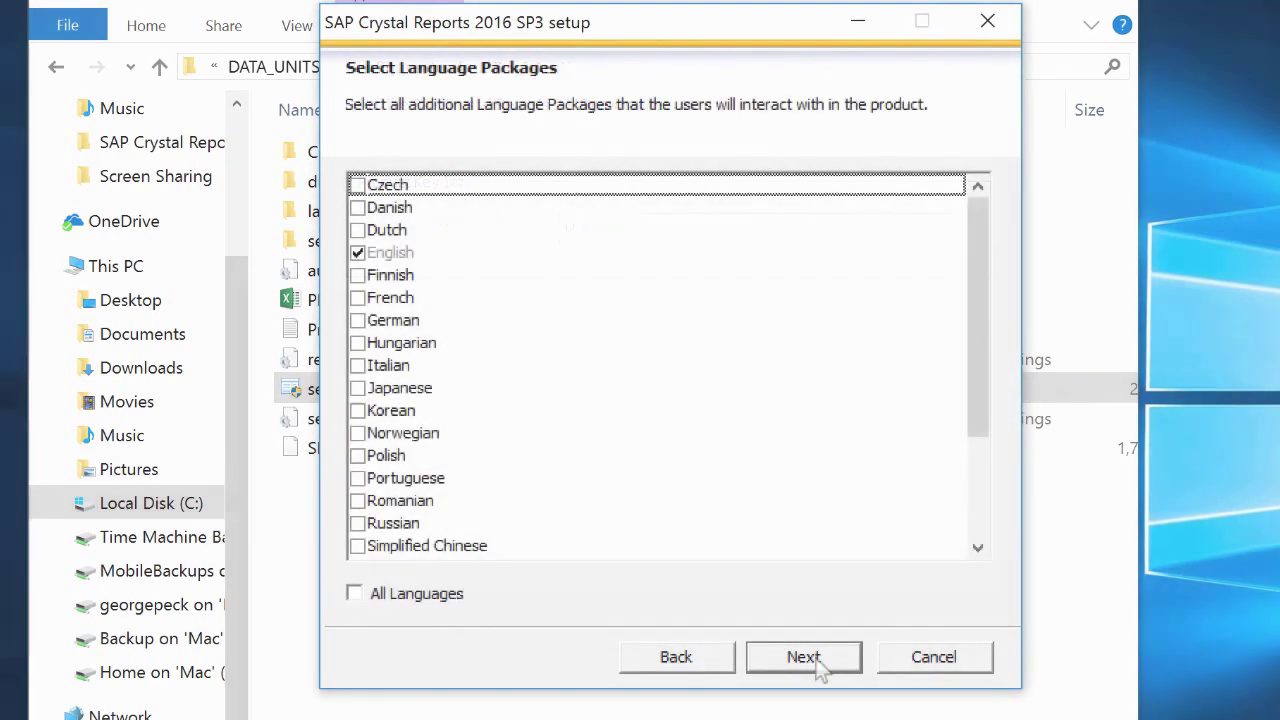
# Step: Enter the product key, keep English only, and run a Typical installation
pyautogui.click(804, 657)
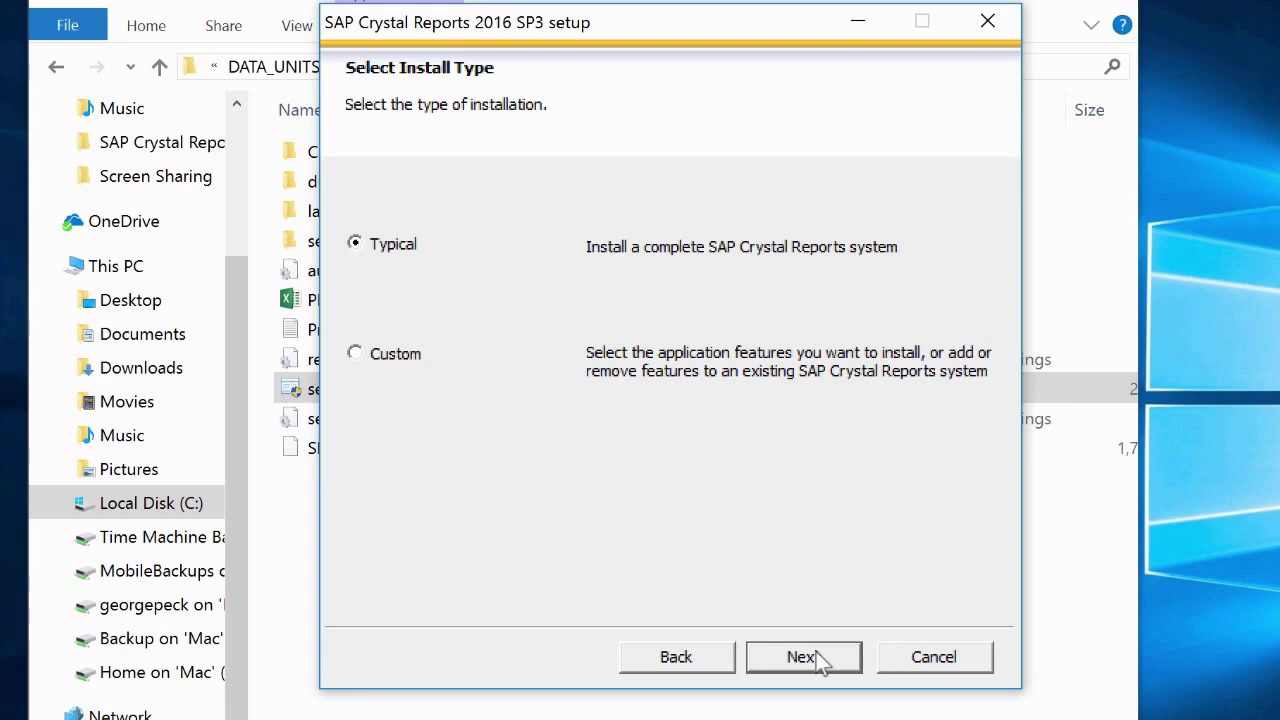
pyautogui.click(816, 660)
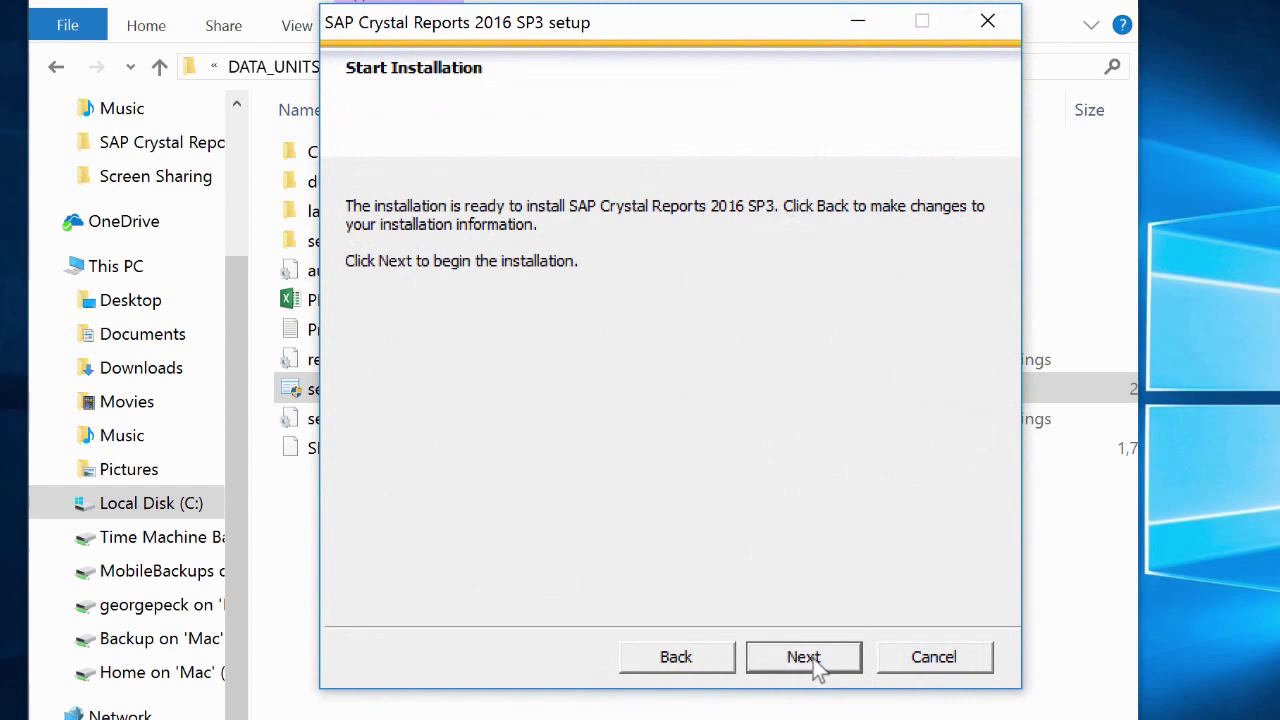
pyautogui.click(813, 660)
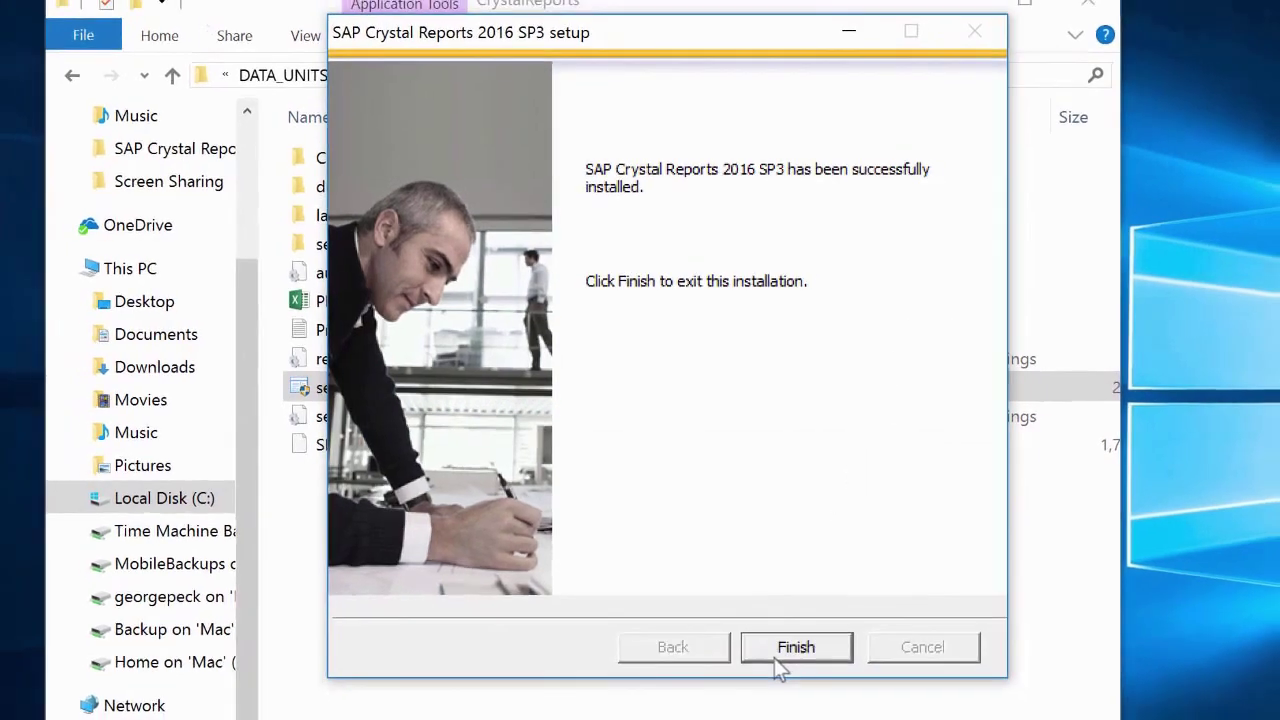
# Step: Finish setup, close the CrystalReports folder, and launch Crystal Reports 2016 from Start
pyautogui.click(776, 657)
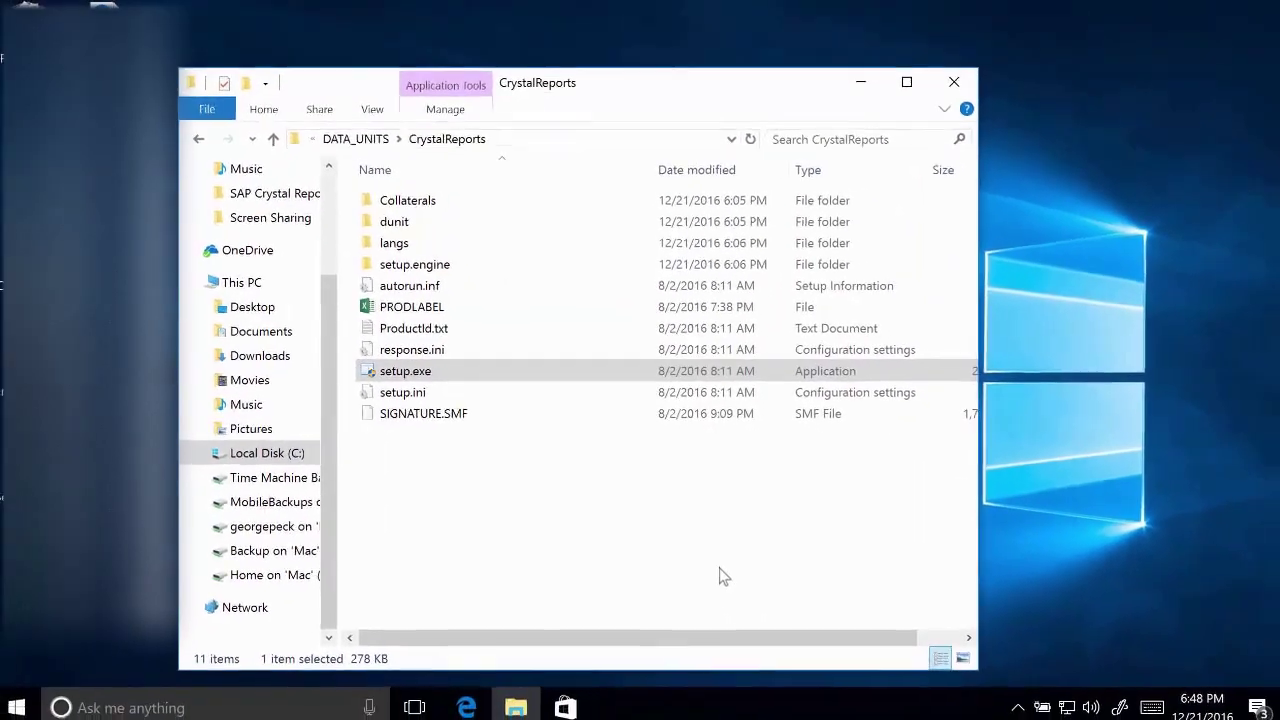
pyautogui.click(955, 86)
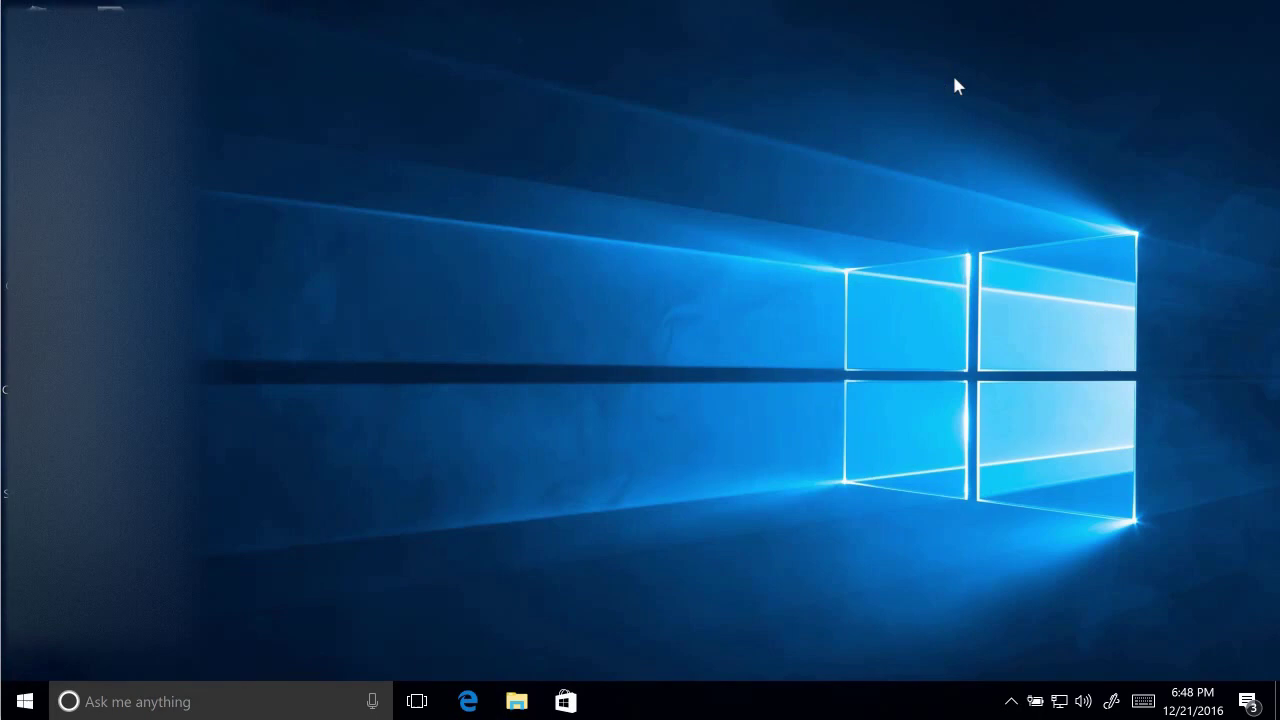
pyautogui.click(22, 703)
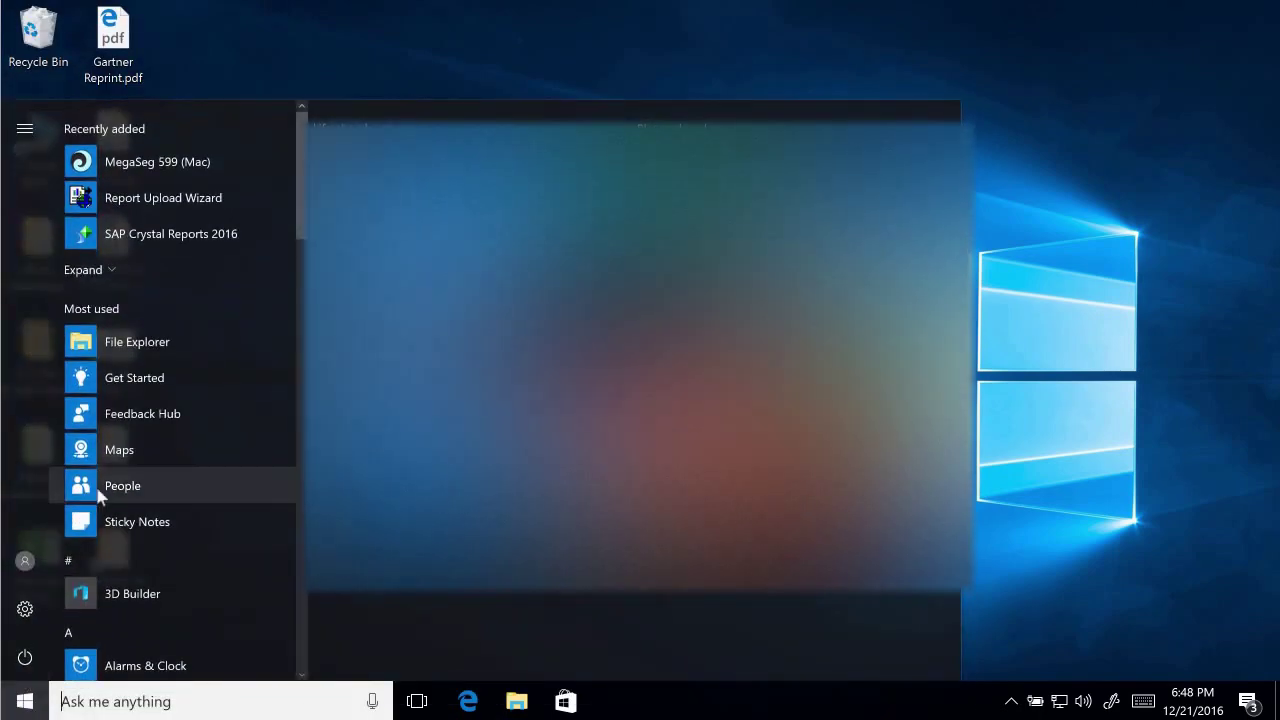
pyautogui.click(147, 238)
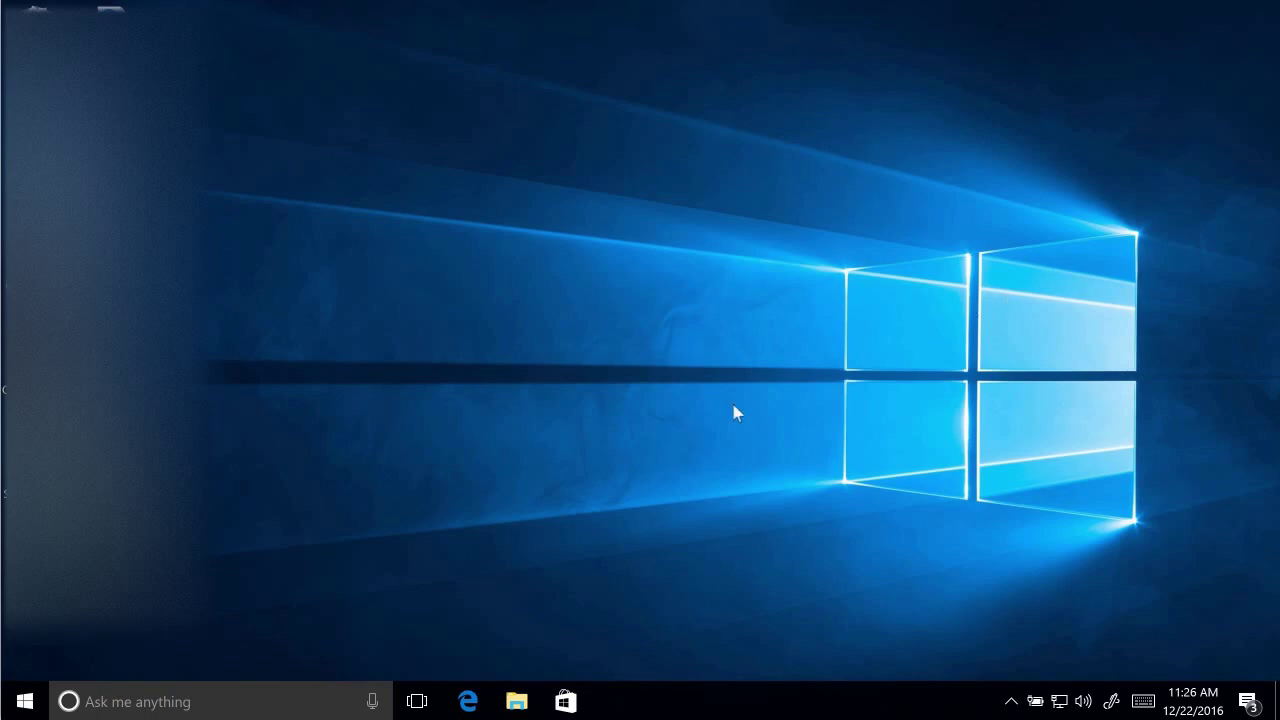
# Step: Open the 32-bit ODBC Data Sources tool to its System DSN list
pyautogui.click(160, 701)
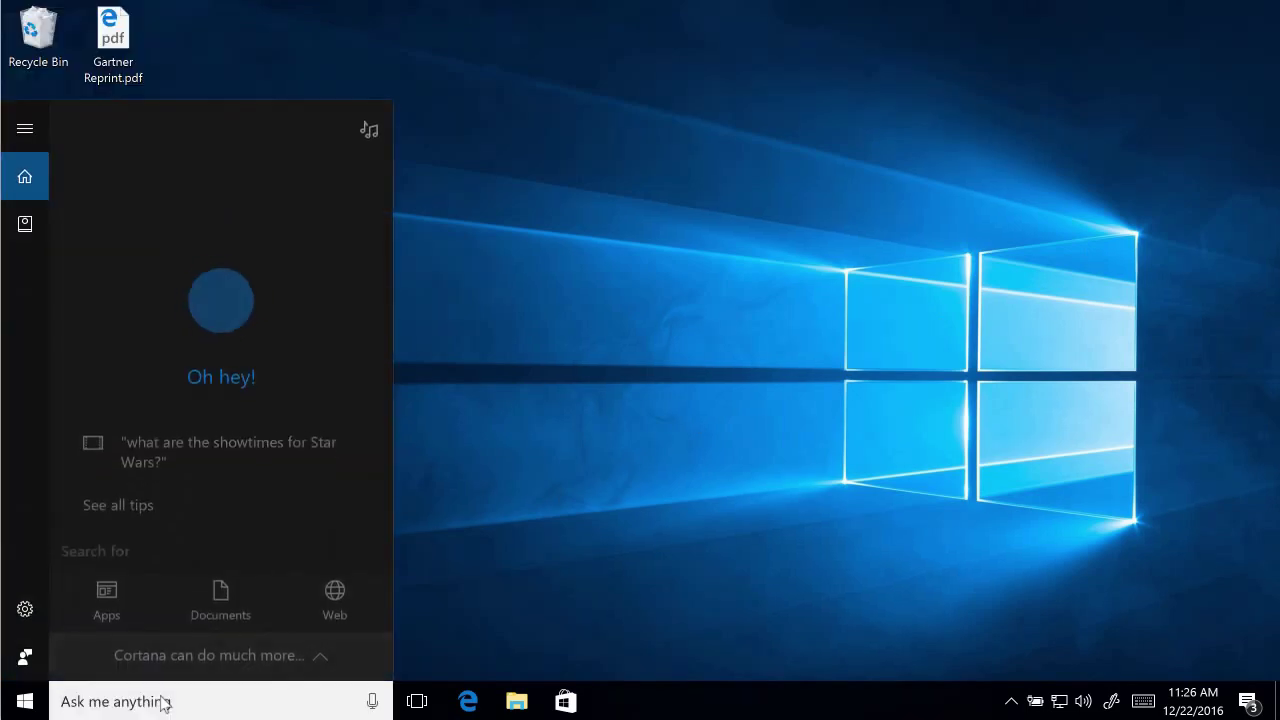
pyautogui.write('odb')
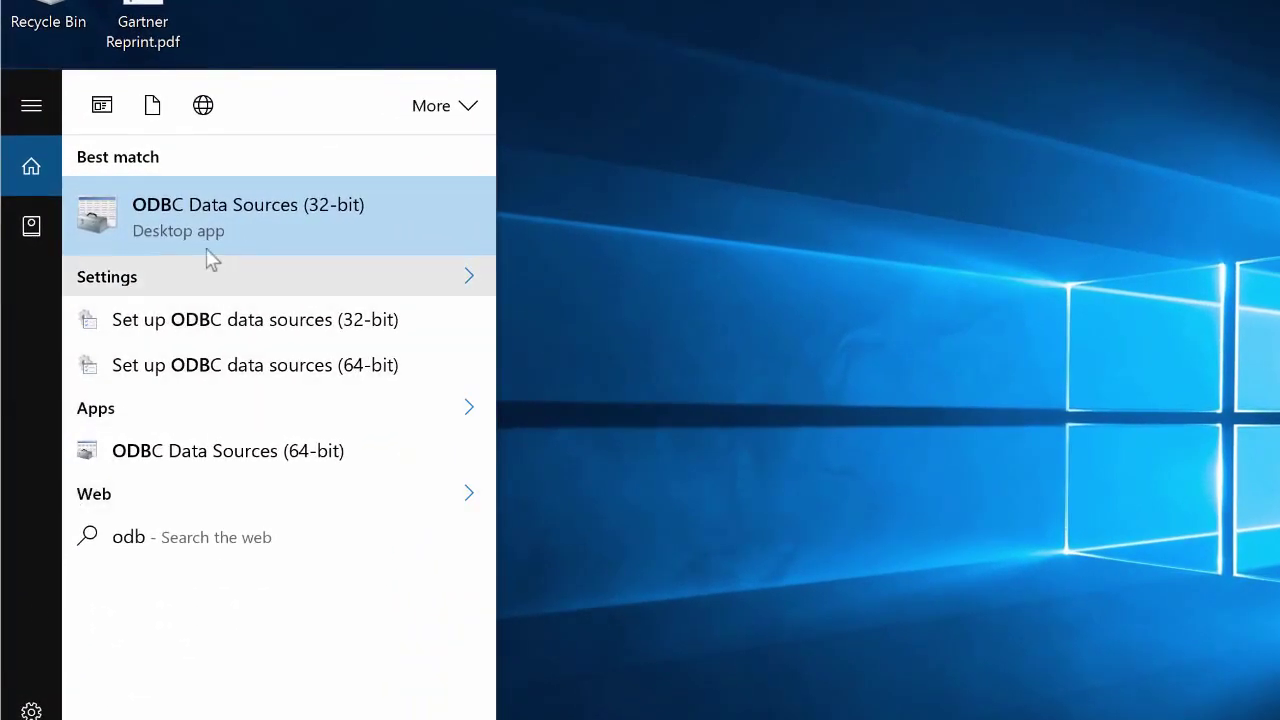
pyautogui.click(200, 230)
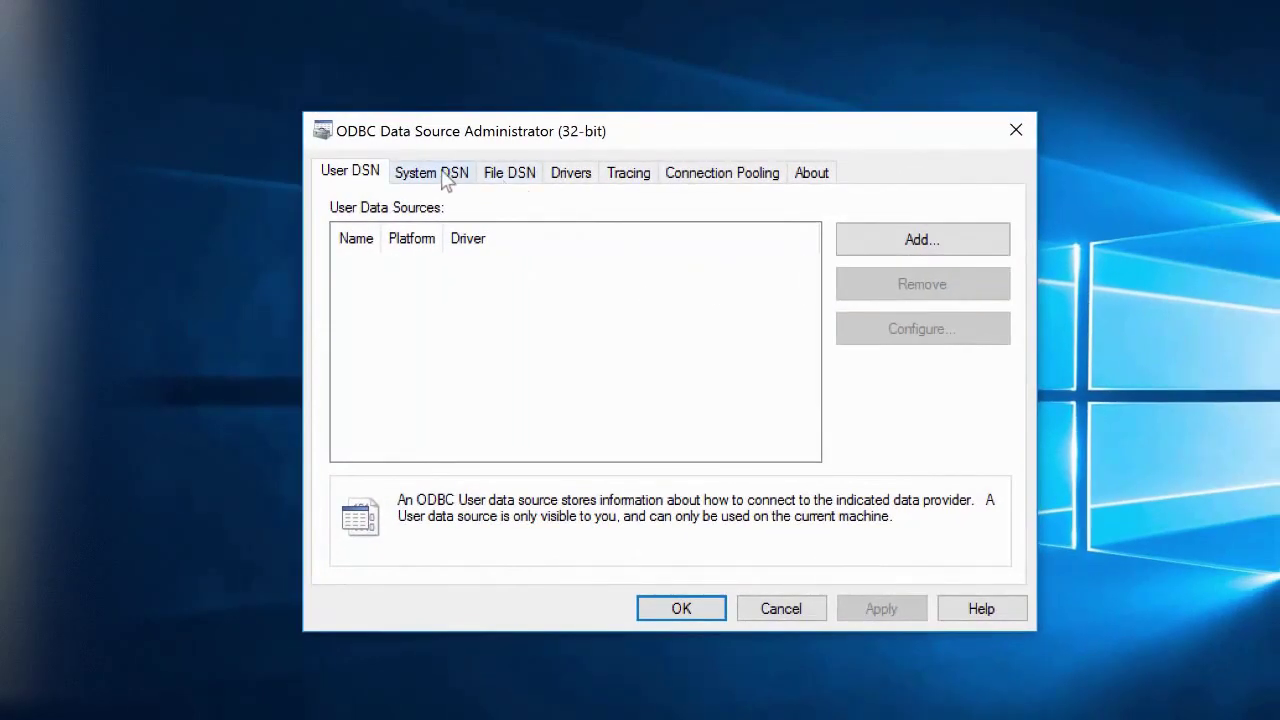
pyautogui.click(446, 174)
# Step: Add a SQL Server driver DSN named XTREME SQL Server for server 10.211.55.3
pyautogui.click(915, 241)
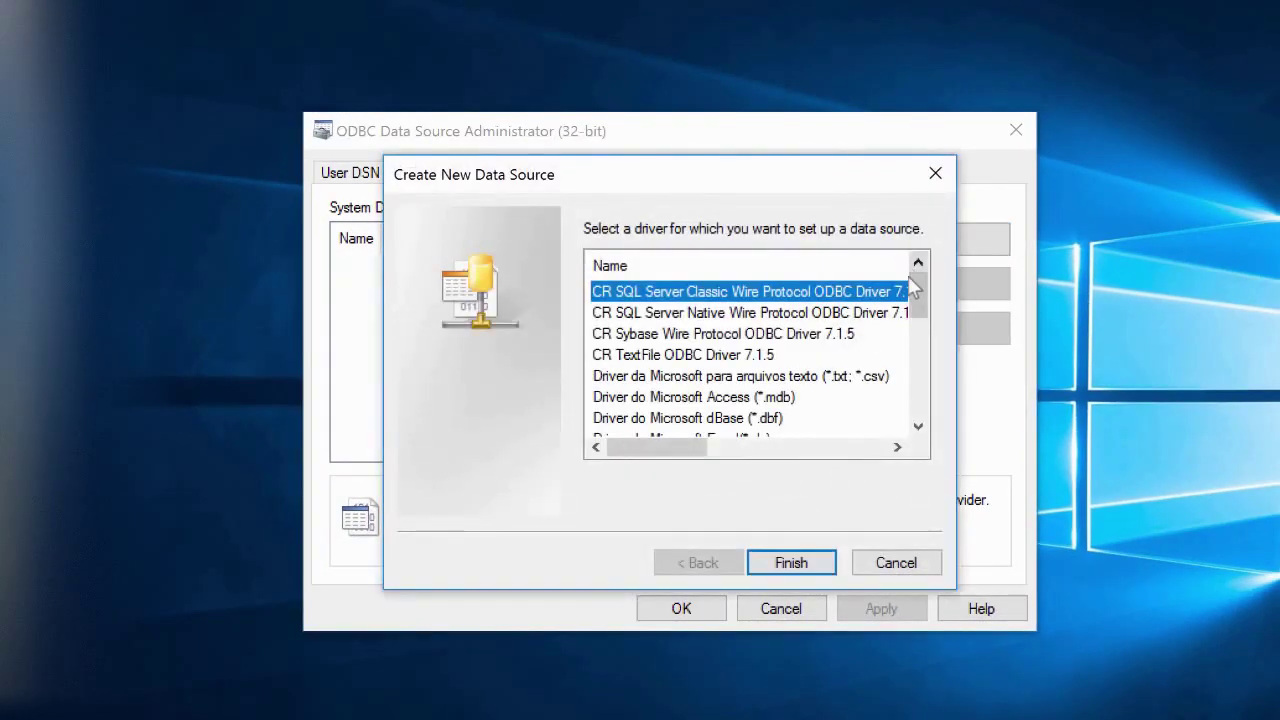
pyautogui.moveTo(916, 295); pyautogui.dragTo(914, 426)
pyautogui.click(640, 418)
pyautogui.click(785, 562)
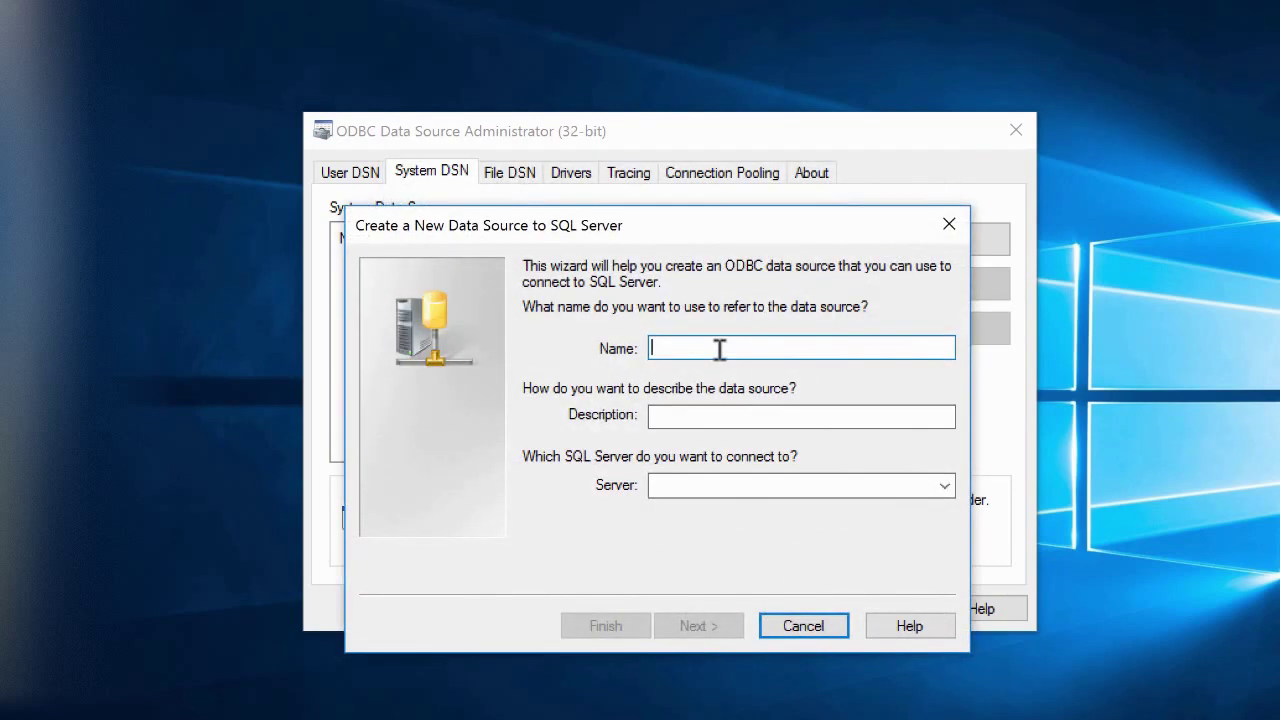
pyautogui.write('XTREME SQL Server')
pyautogui.press('Tab')
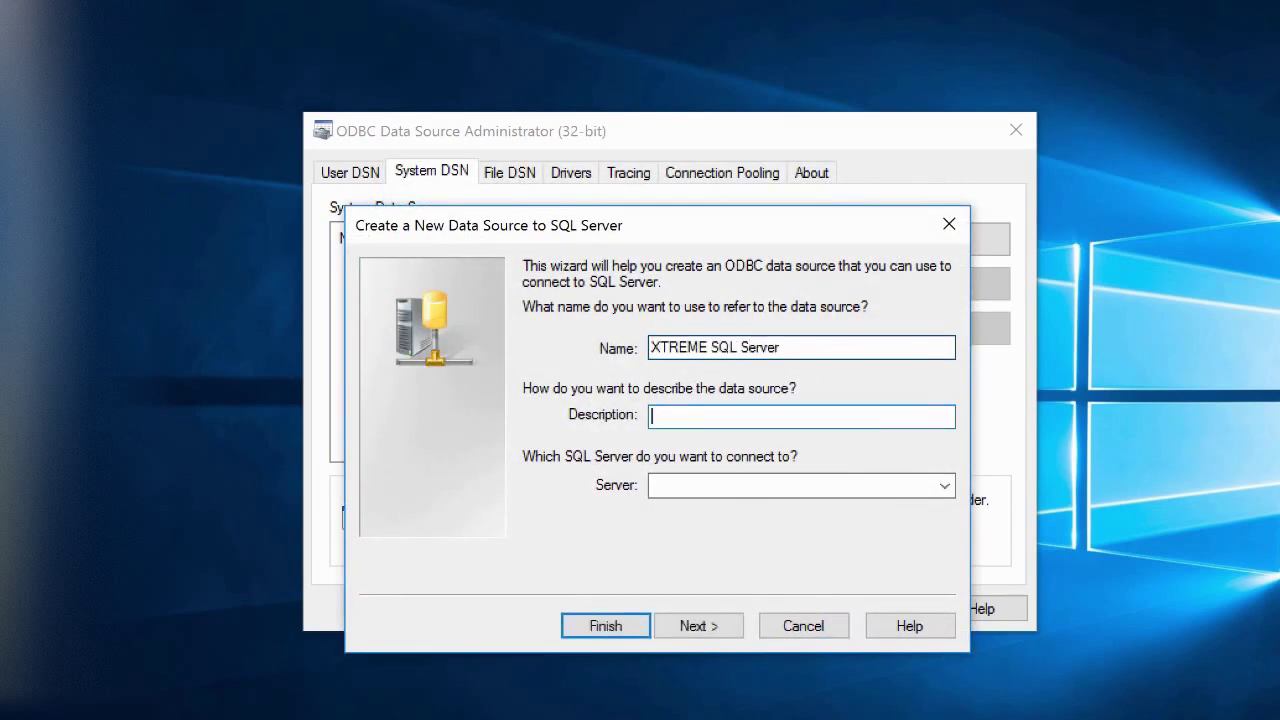
pyautogui.press('Tab')
pyautogui.write('10.211.55.3')
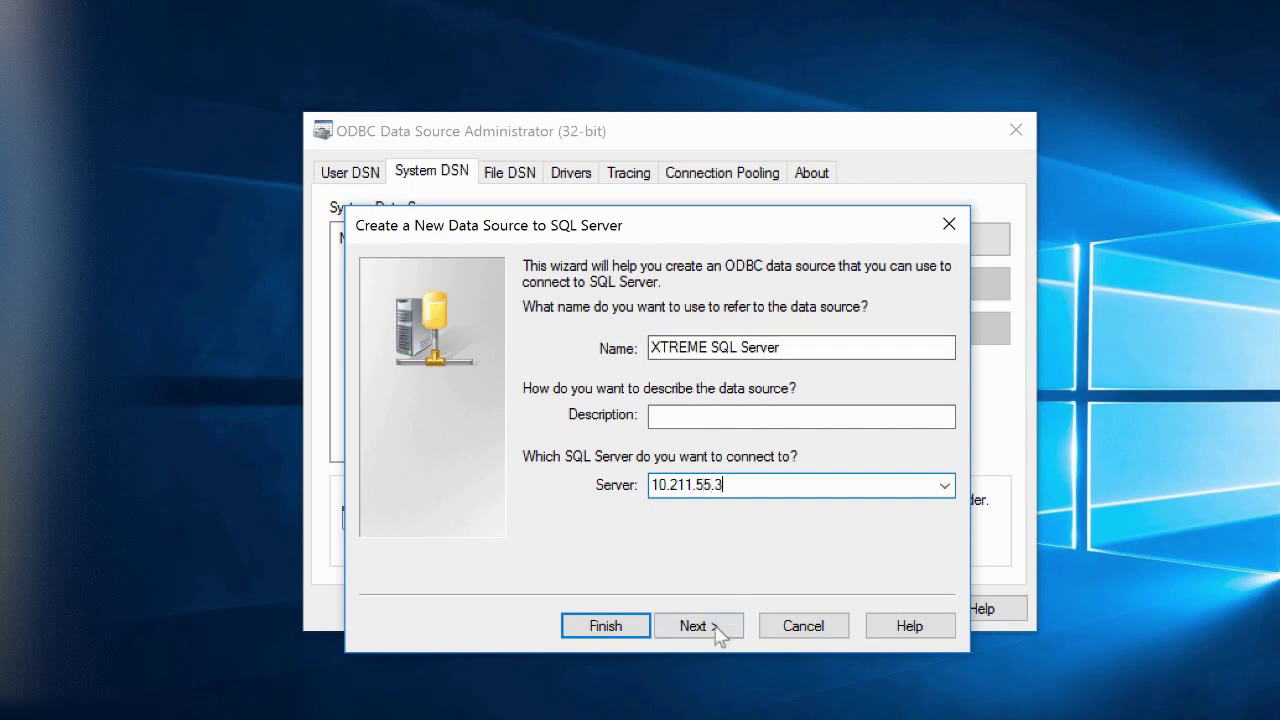
pyautogui.click(714, 626)
# Step: Use SQL Server authentication with the database login ID and password
pyautogui.click(549, 352)
pyautogui.write('sa')
pyautogui.press('Tab')
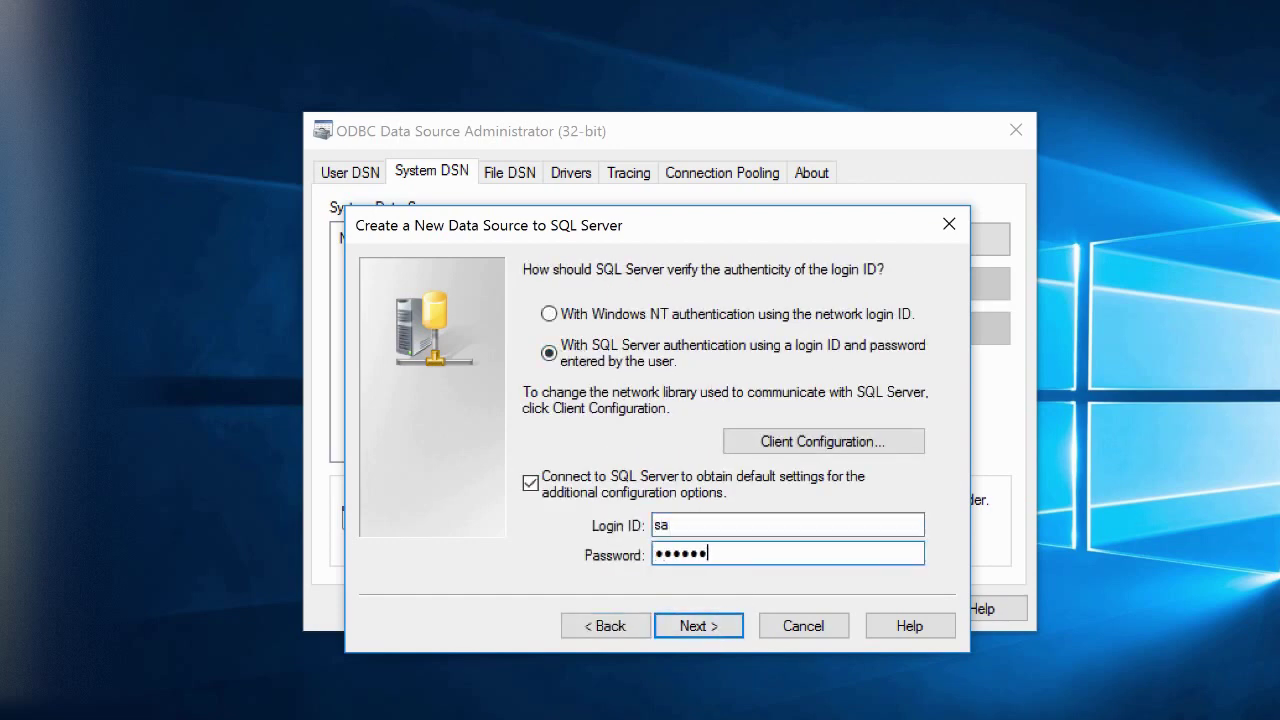
pyautogui.click(686, 624)
# Step: Set xtreme as the default database, finish, and test the connection successfully
pyautogui.click(530, 270)
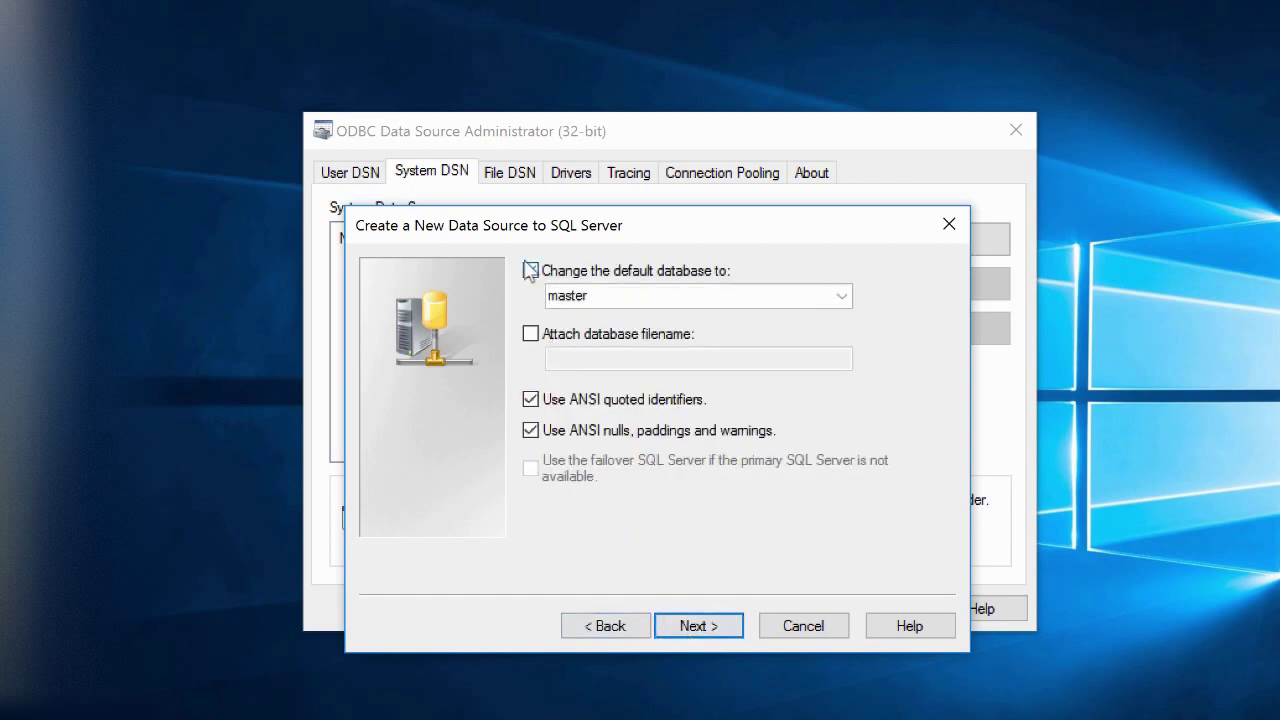
pyautogui.click(841, 296)
pyautogui.click(580, 500)
pyautogui.click(703, 626)
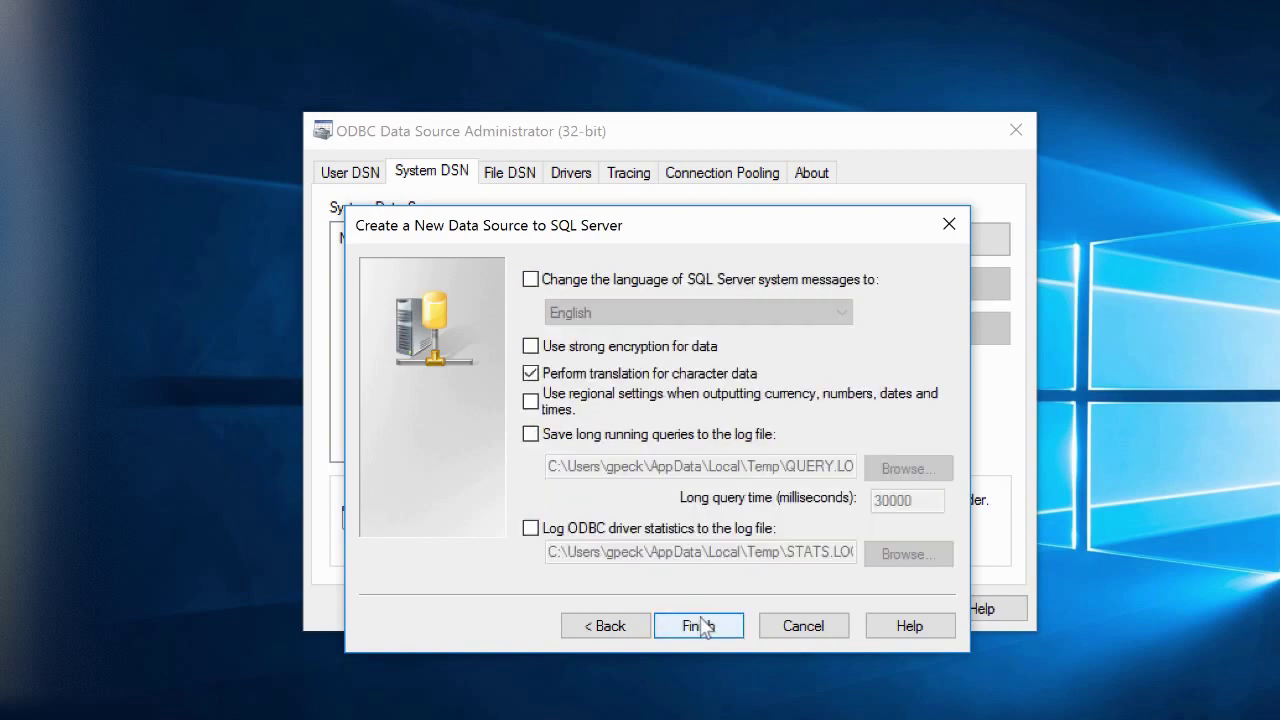
pyautogui.click(703, 626)
pyautogui.click(600, 641)
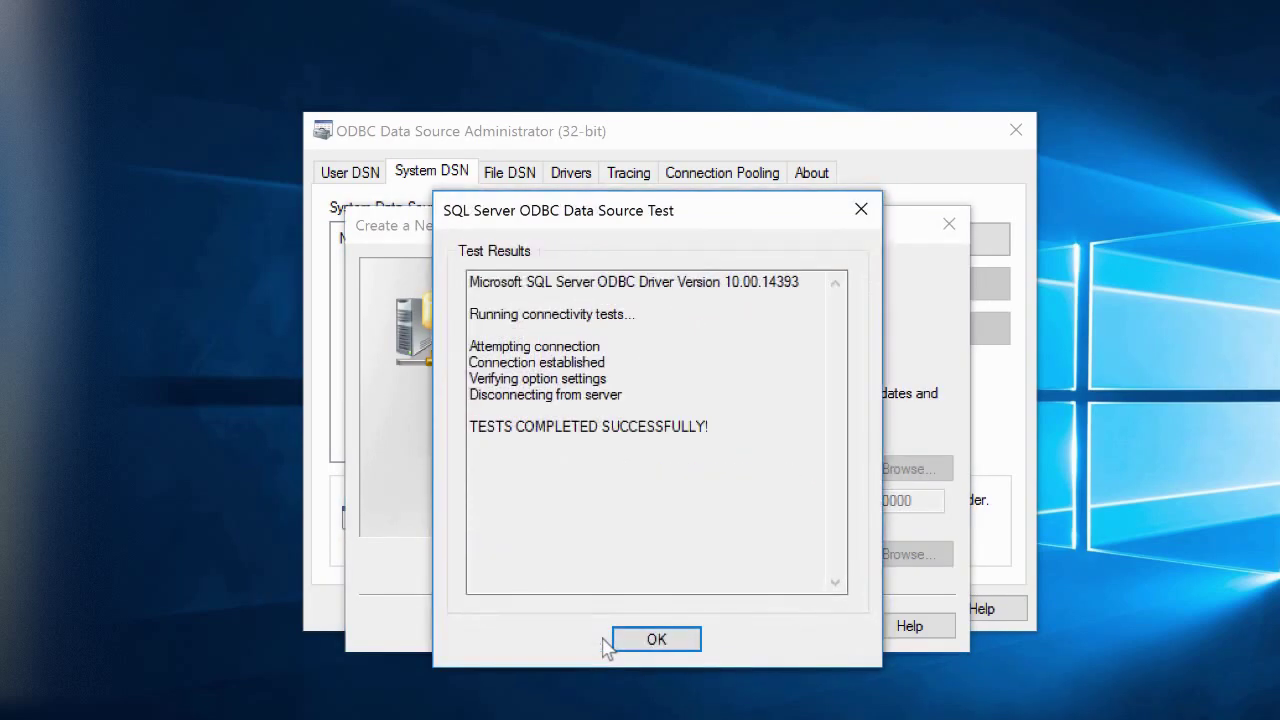
pyautogui.click(654, 638)
# Step: Save the DSN, start a blank report, and connect via ODBC (RDO) to XTREME SQL Server
pyautogui.click(740, 638)
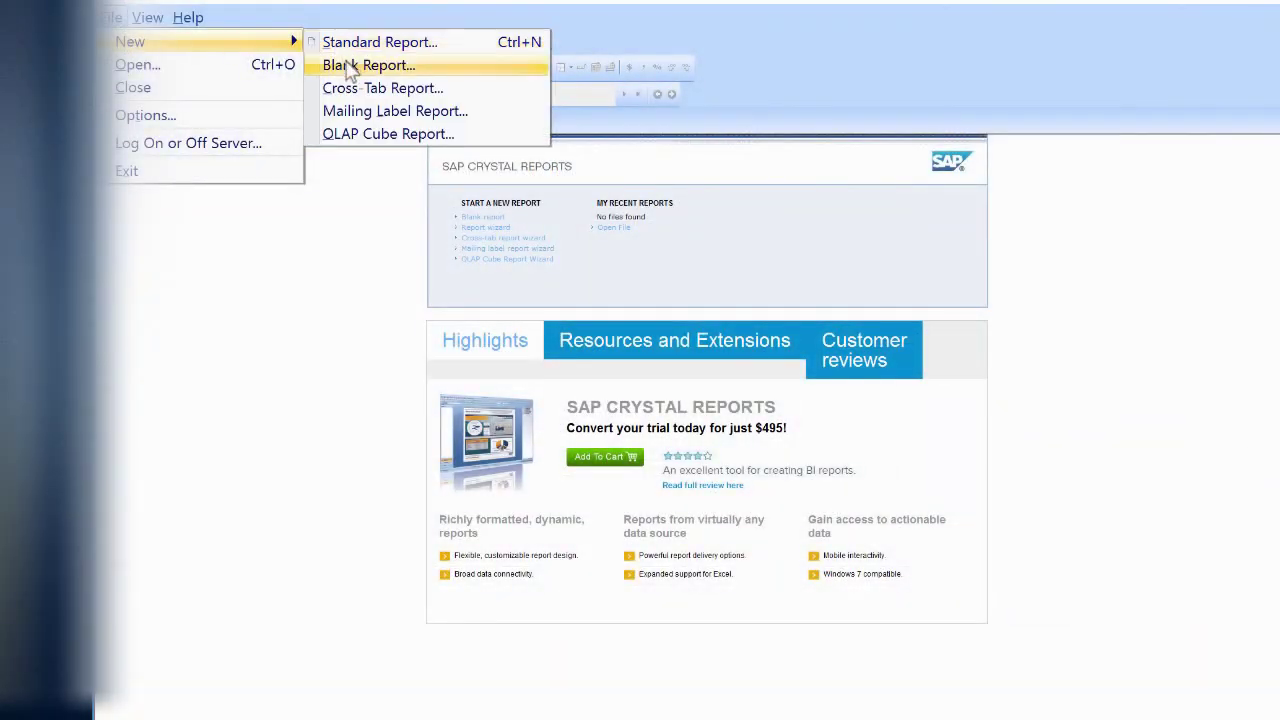
pyautogui.click(371, 63)
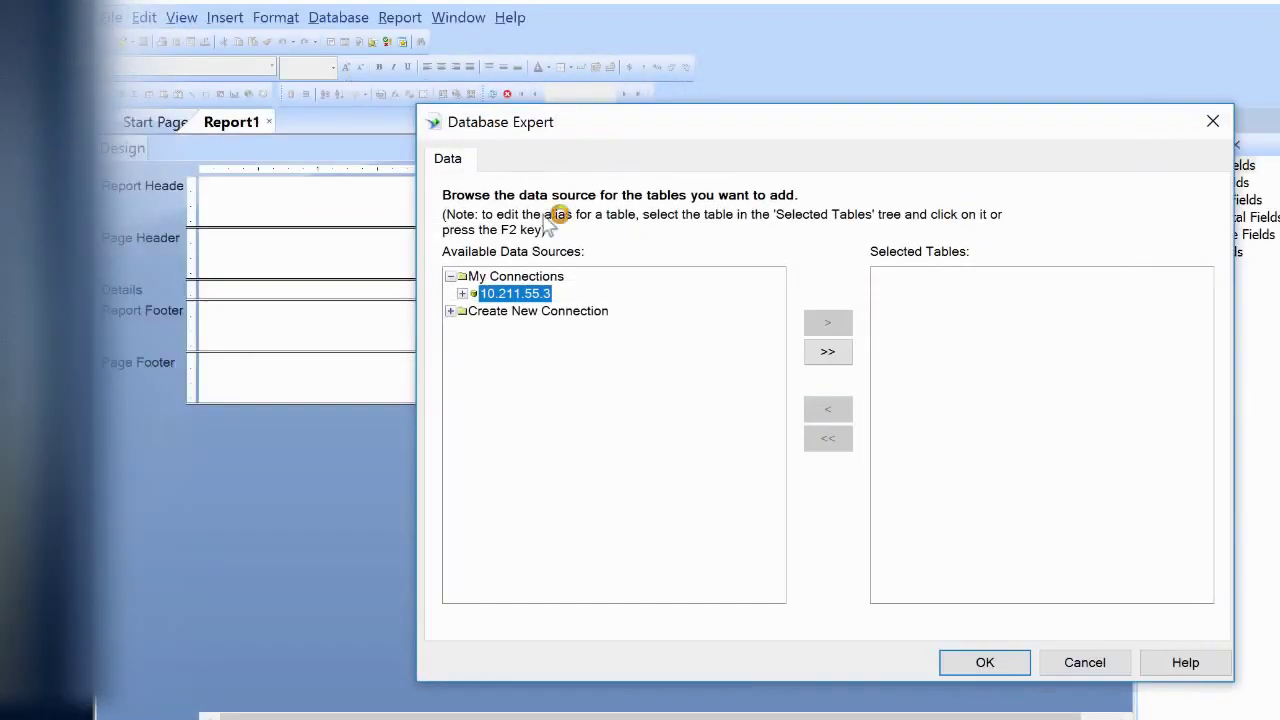
pyautogui.click(450, 312)
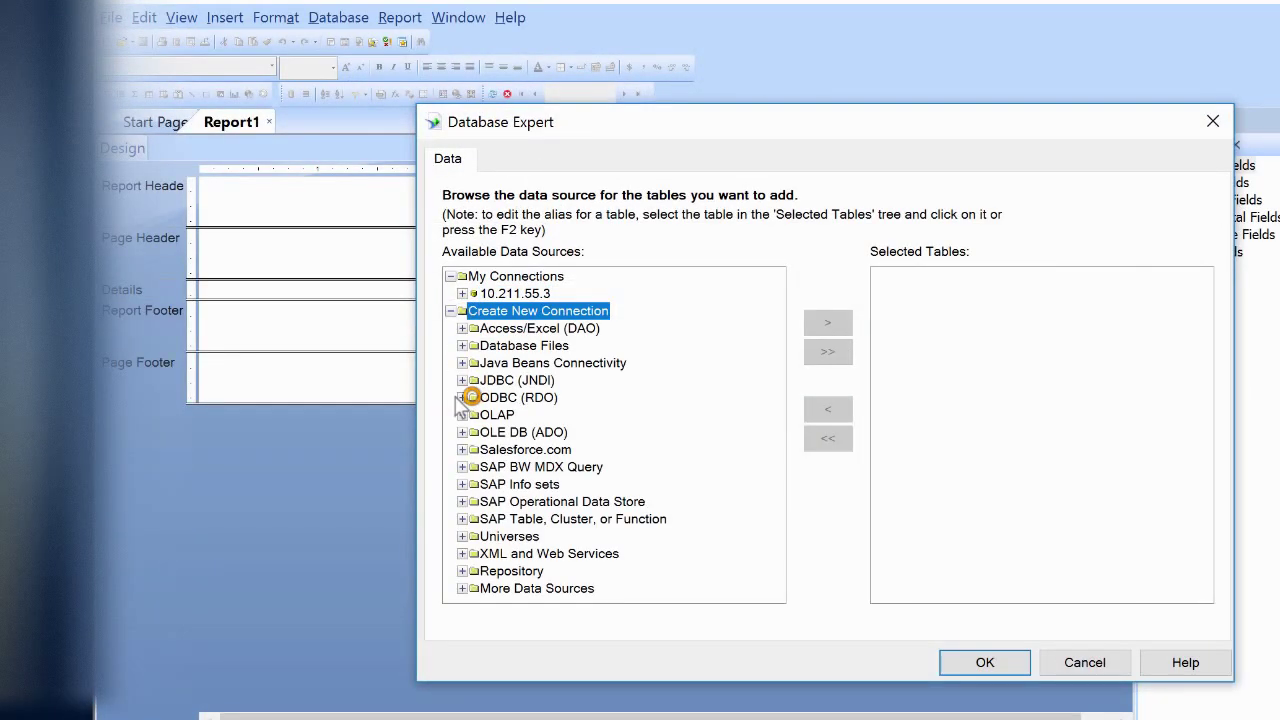
pyautogui.click(462, 397)
pyautogui.click(850, 266)
pyautogui.click(725, 628)
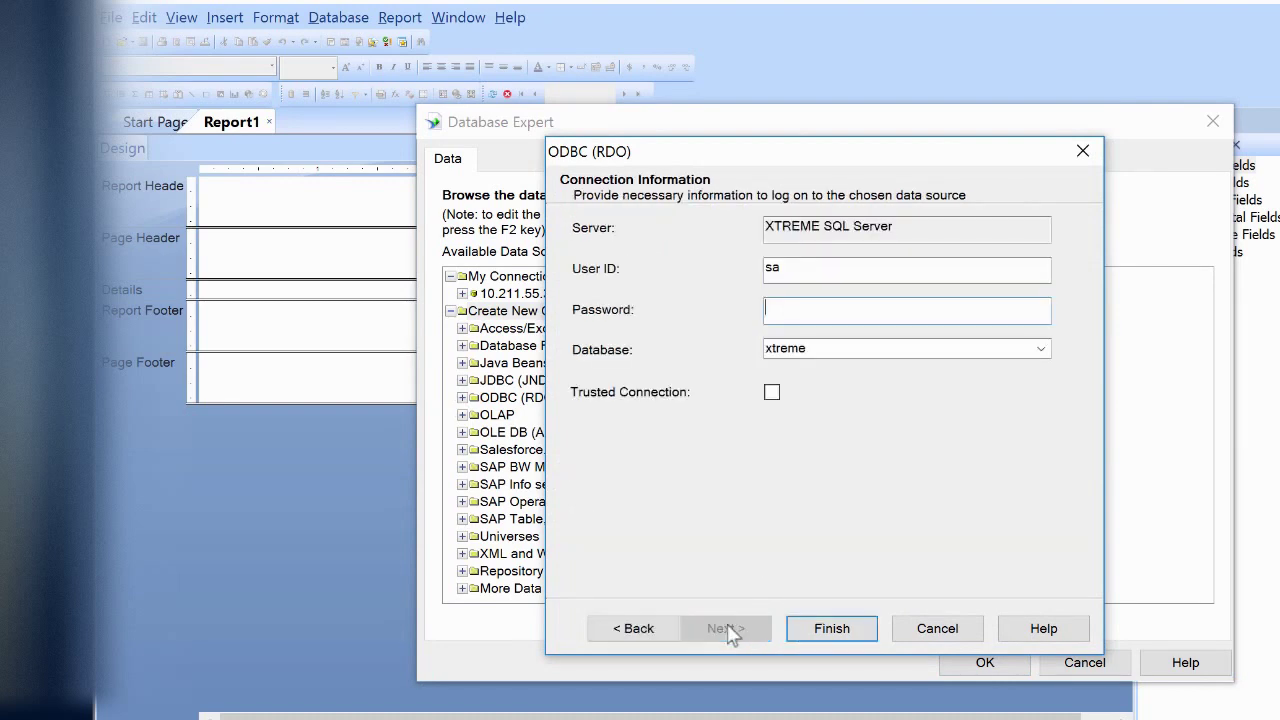
pyautogui.click(842, 638)
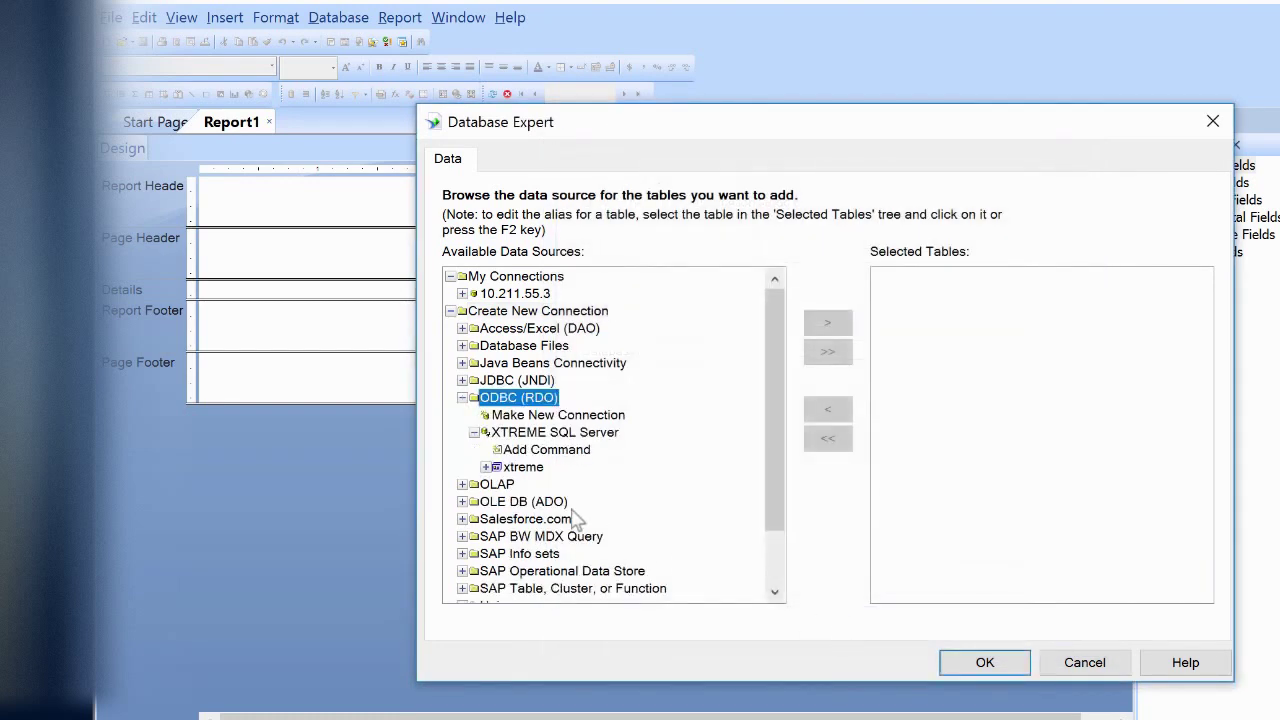
# Step: Expand the xtreme database tables and add Orders to Selected Tables
pyautogui.click(487, 467)
pyautogui.click(497, 484)
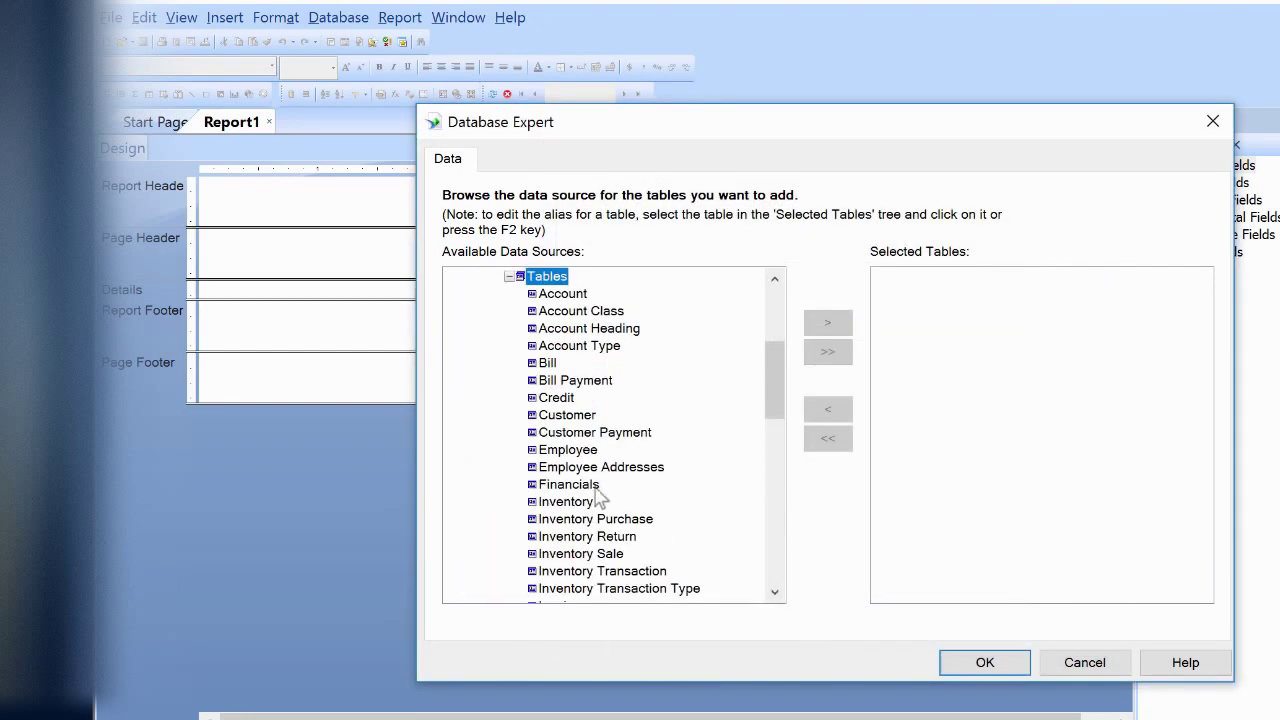
pyautogui.moveTo(776, 402); pyautogui.dragTo(787, 490)
pyautogui.doubleClick(558, 380)
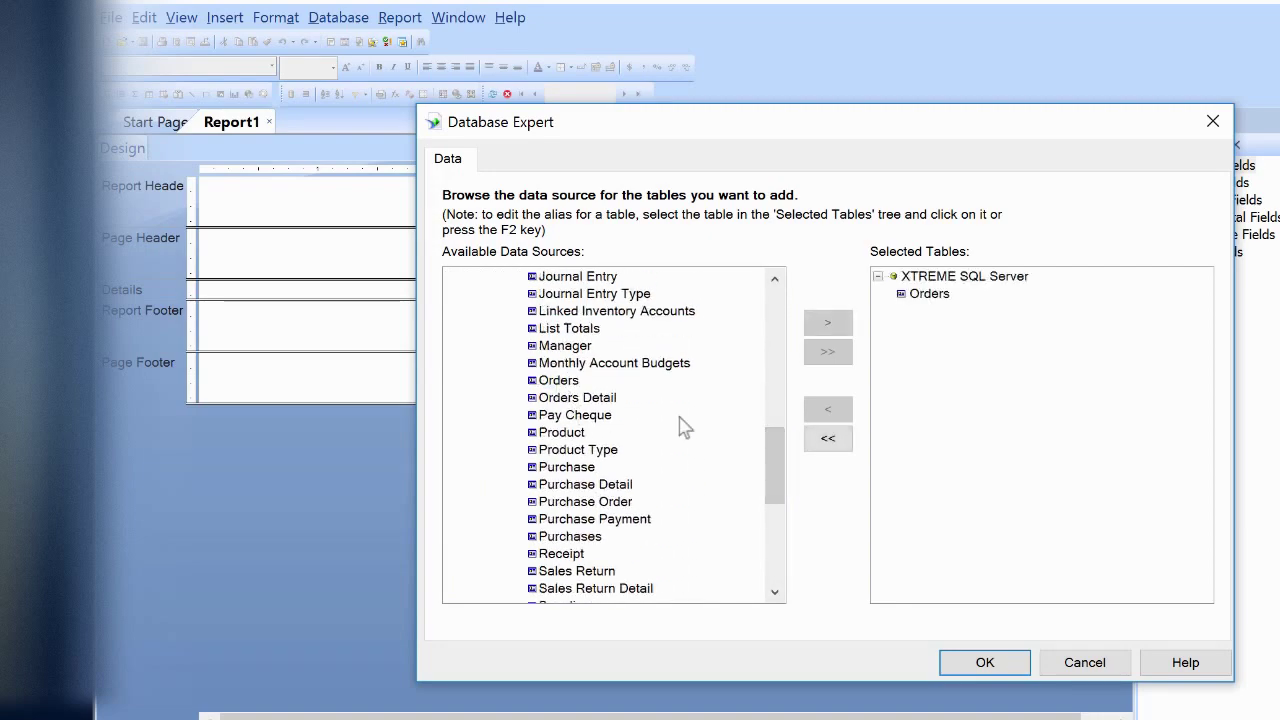